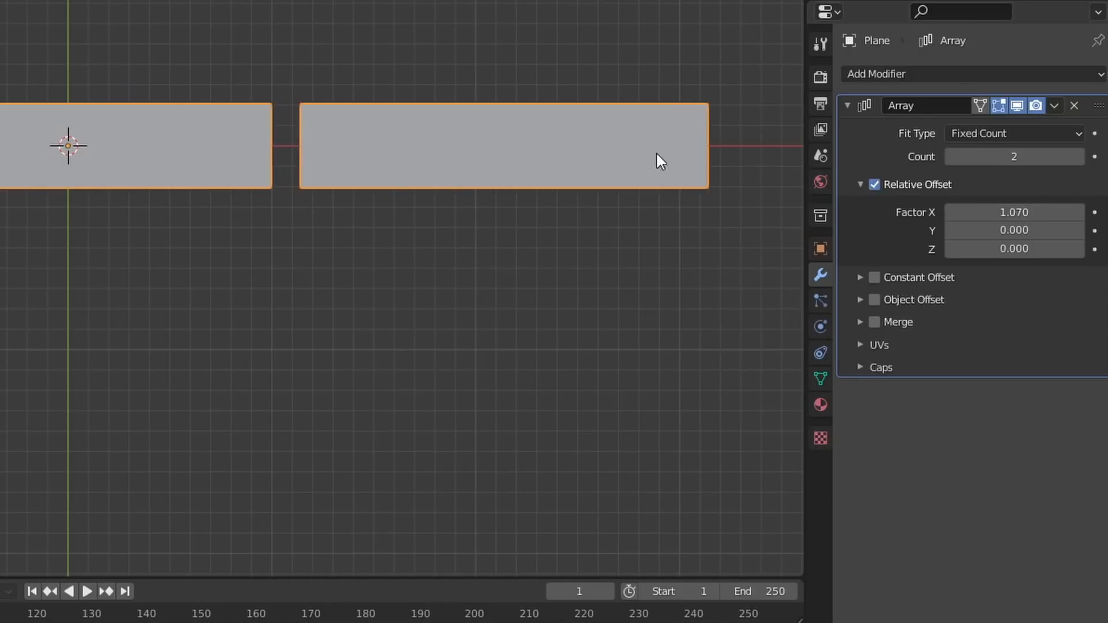
Add a second Array modifier to the plane with a relative offset of 0 in X and 1.2 in Y
click(919, 75)
click(768, 122)
click(1033, 499)
text(0.0)
click(1038, 517)
text(0.0)
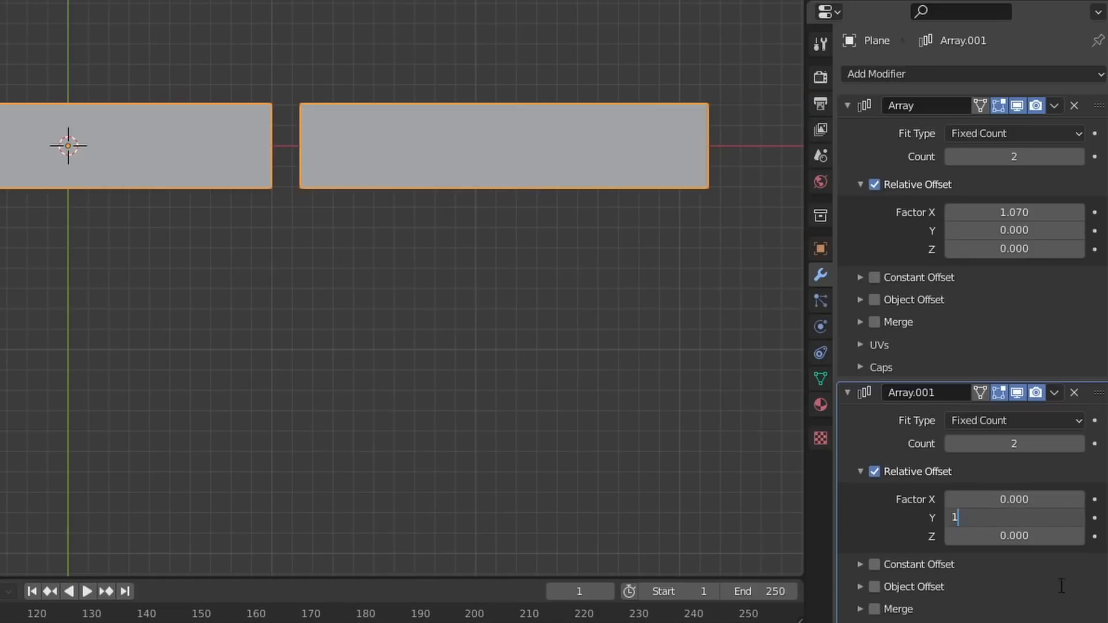
text(1)
key(Return)
drag(1010, 517, 1071, 517)
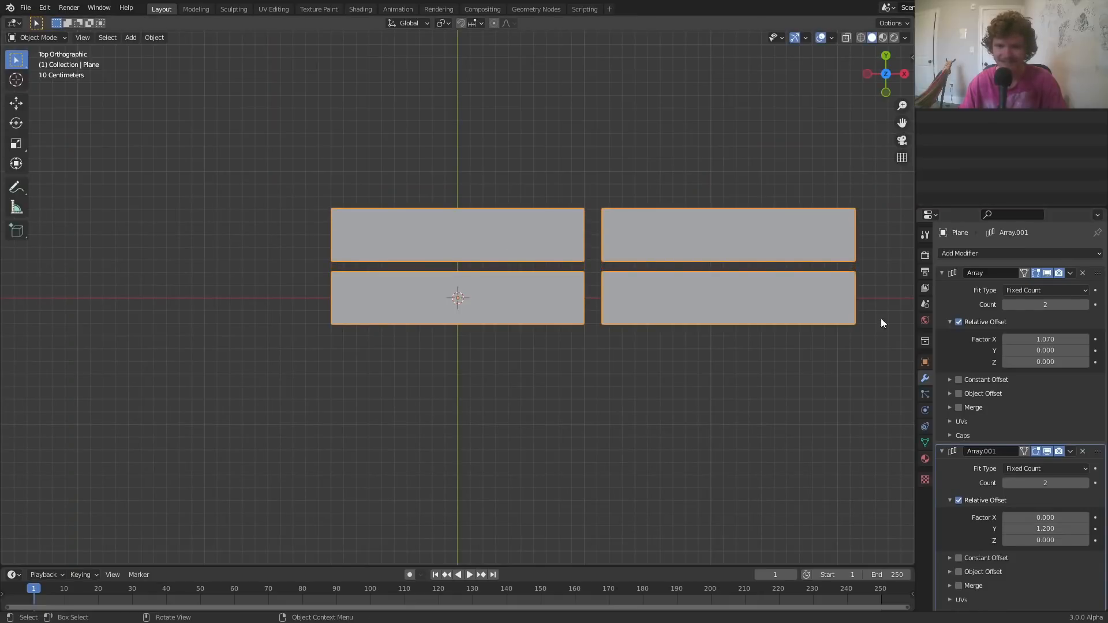
Set the second Array modifier's count to 14 to stack the bars into tall columns
click(1085, 487)
click(1085, 486)
click(1085, 486)
click(1085, 486)
click(1085, 487)
scroll(497, 288, down, 7)
shift+middle_drag(555, 245, 539, 334)
click(1050, 486)
text(14)
key(Return)
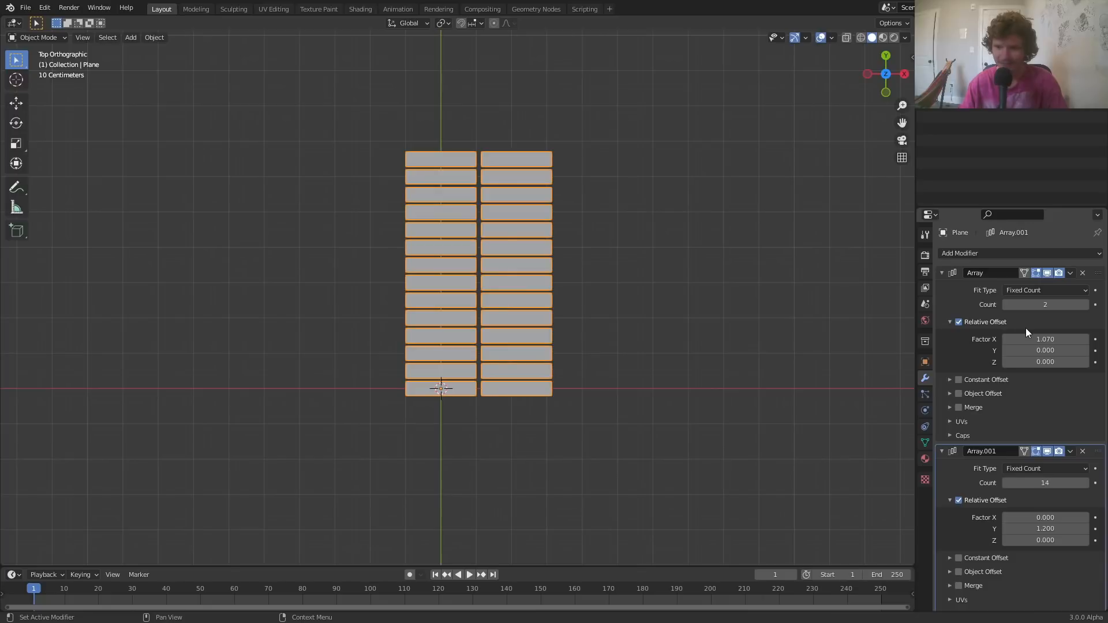
Apply both Array modifiers to the plane
key(ctrl+a)
key(ctrl+a)
scroll(528, 214, up, 1)
scroll(527, 215, up, 1)
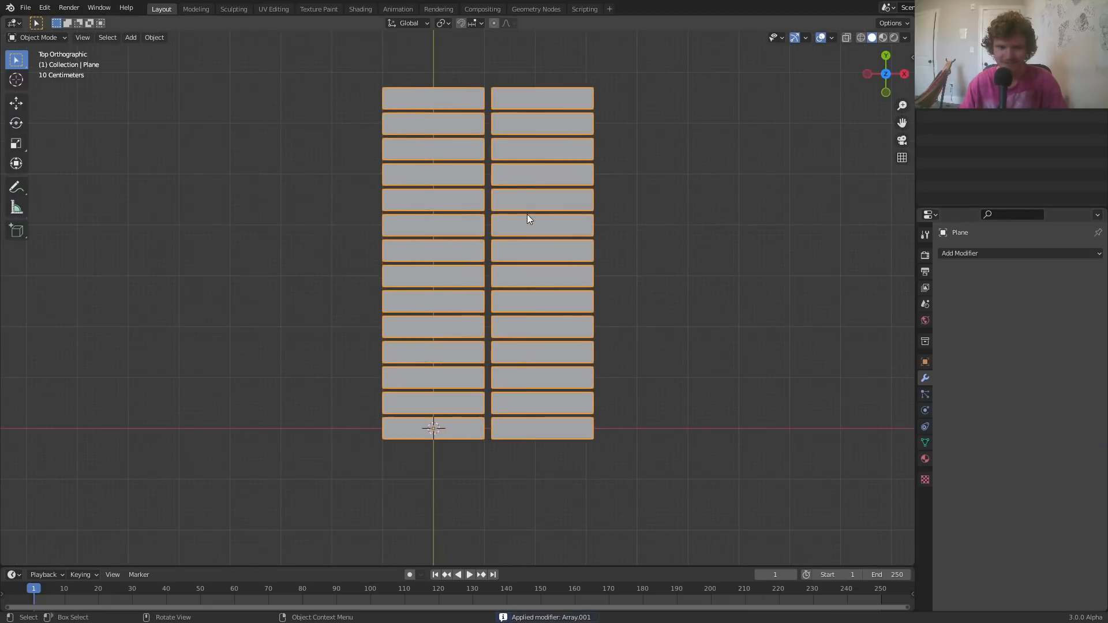
Set the bars' origin to their geometry and set the object's location to 0 on all axes
click(162, 37)
mouse_move(189, 64)
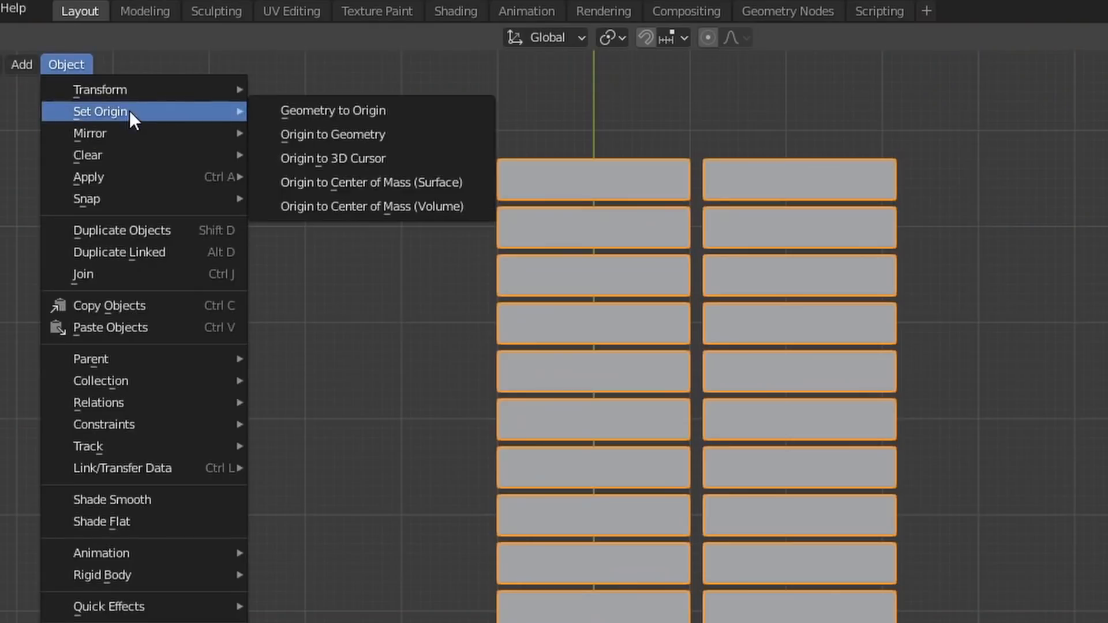
click(346, 137)
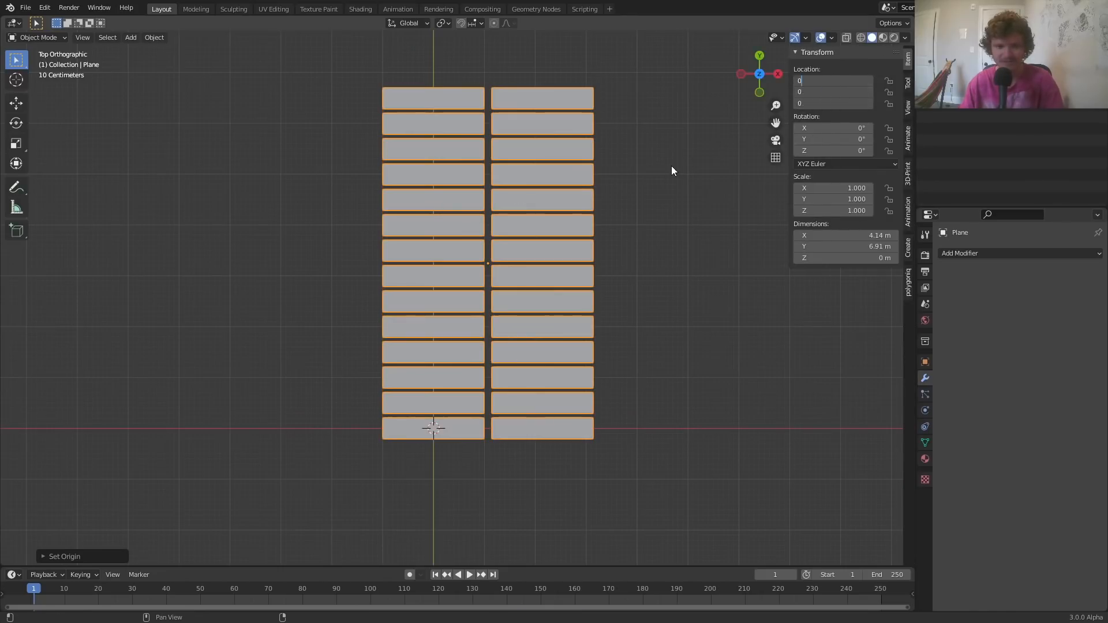
key(Return)
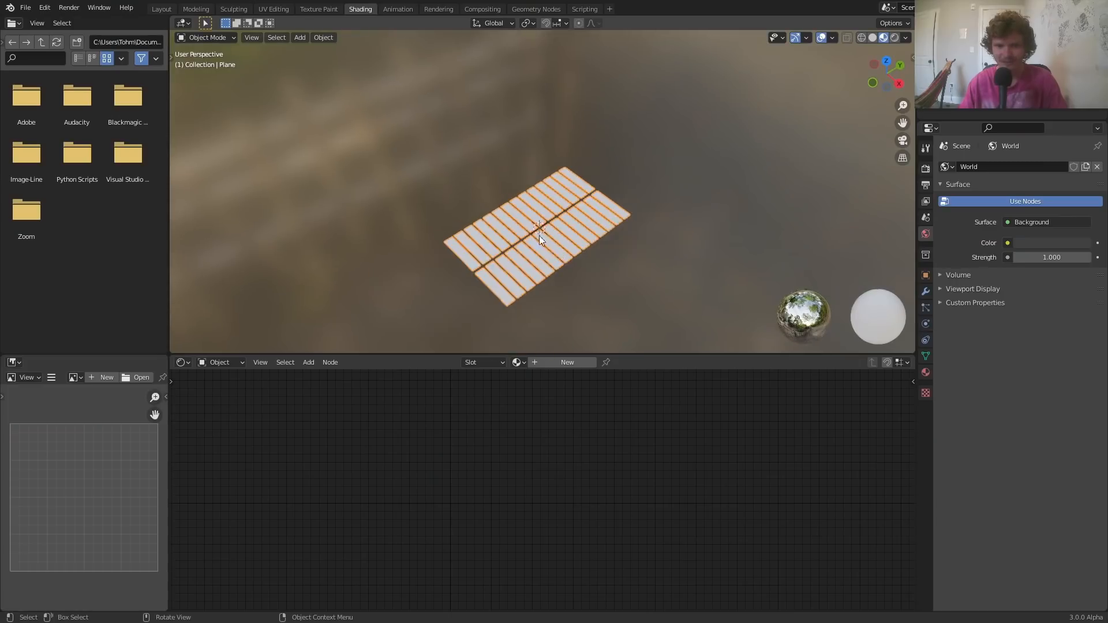
Create a new material for the bars in the Shading workspace and delete its Principled BSDF node
click(571, 362)
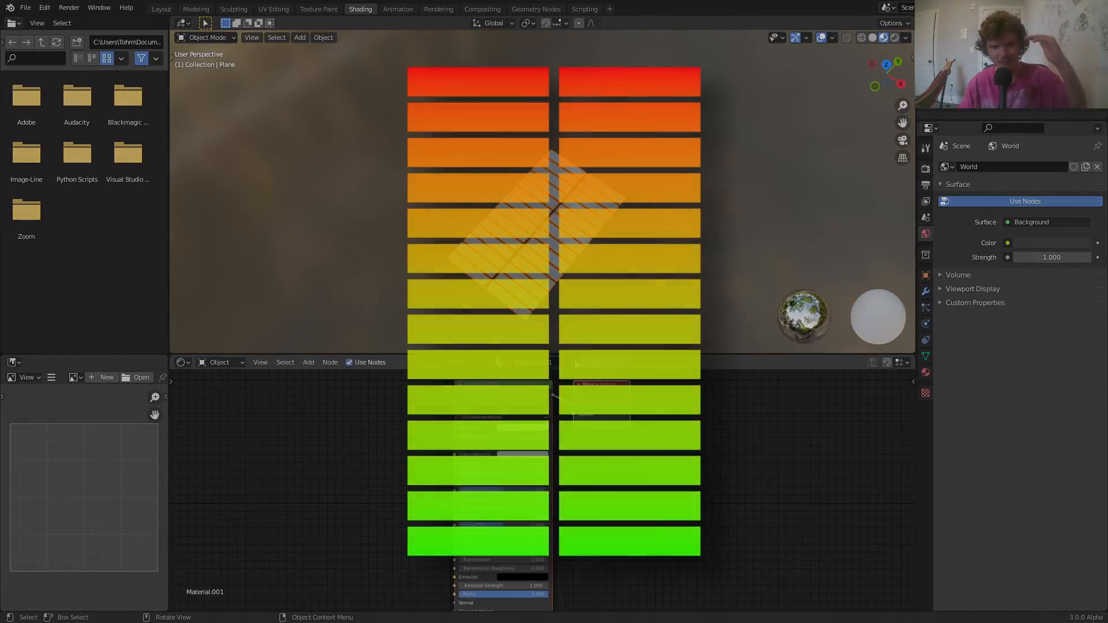
click(888, 65)
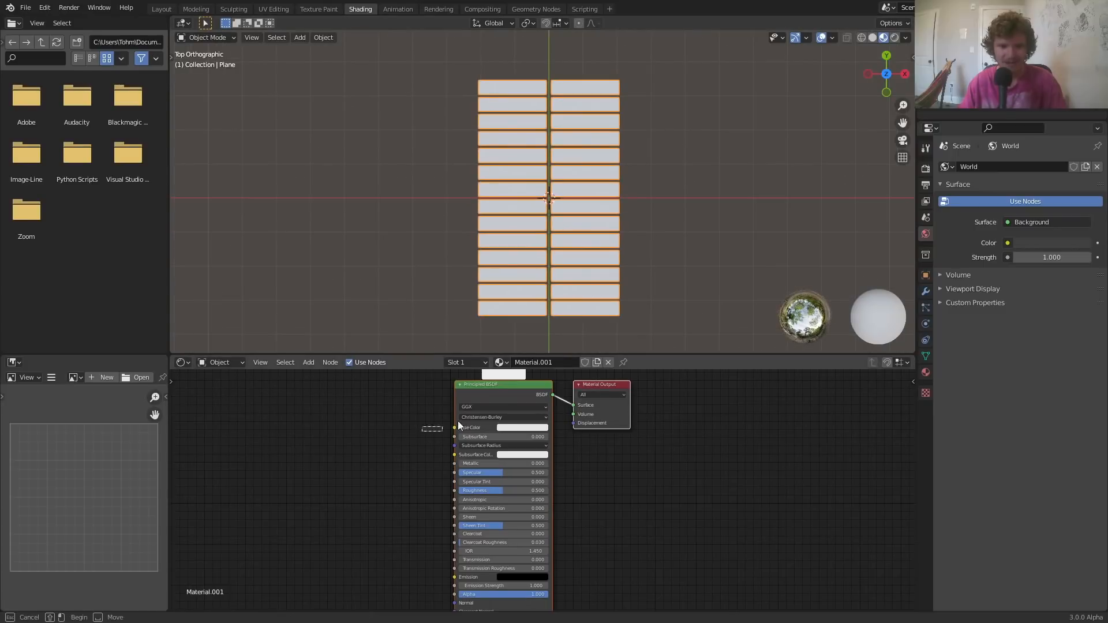
key(Delete)
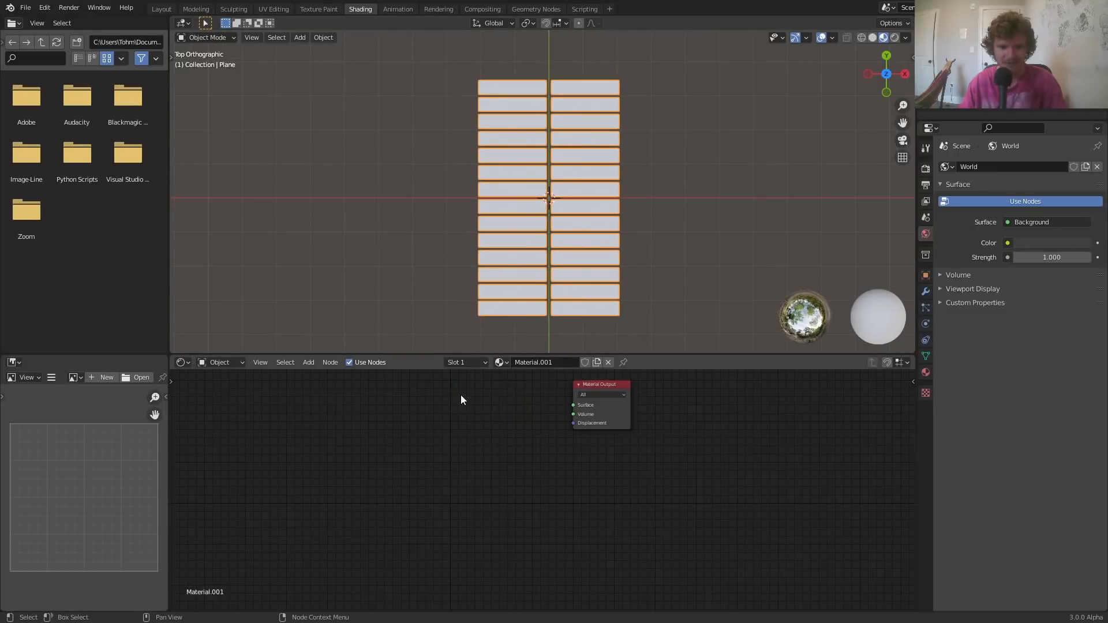
Add a Texture Coordinate node and preview its Generated output on the bars
scroll(424, 430, up, 2)
key(shift+a)
text(coords)
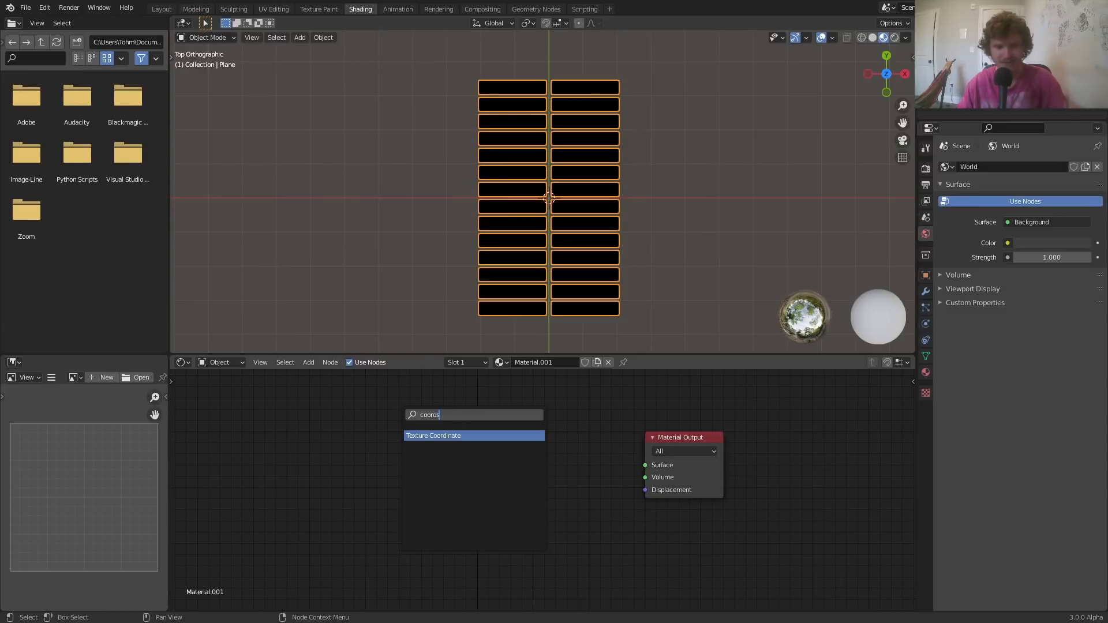
click(434, 438)
click(320, 460)
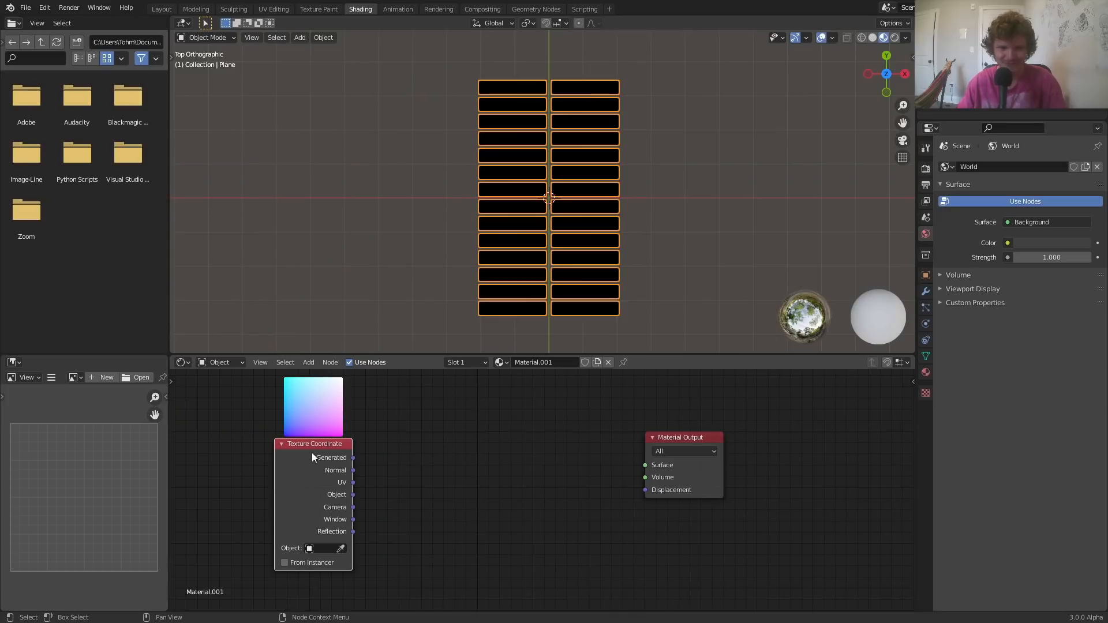
ctrl+shift+click(318, 450)
scroll(410, 424, up, 2)
middle_drag(411, 424, 418, 453)
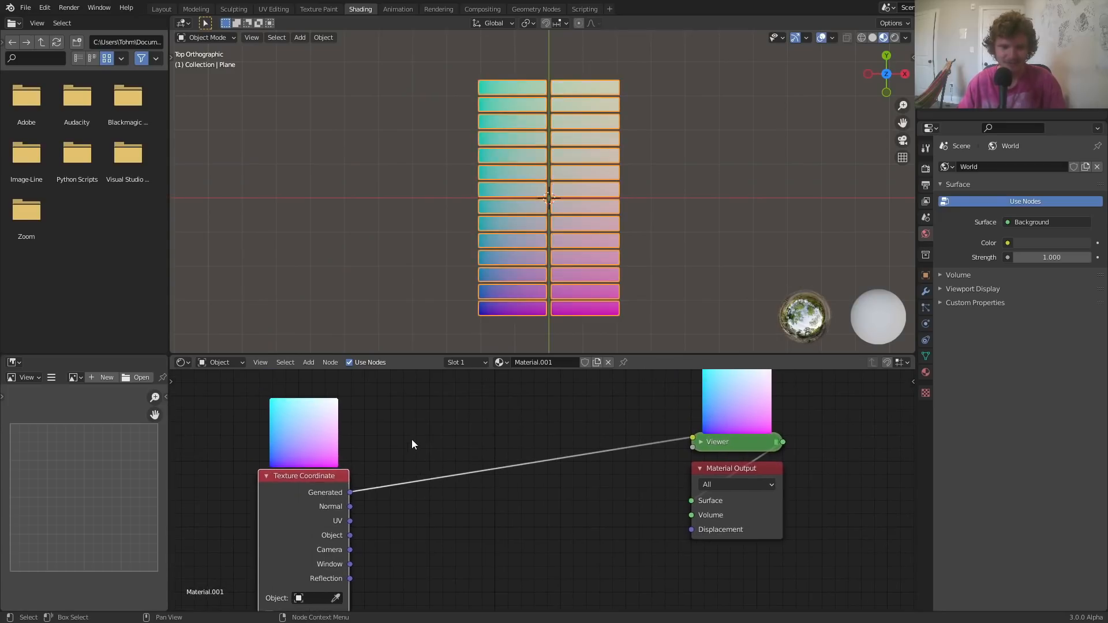
Insert a Separate XYZ node on the Texture Coordinate node's Generated link
key(shift+a)
click(409, 432)
text(se)
click(445, 476)
click(434, 483)
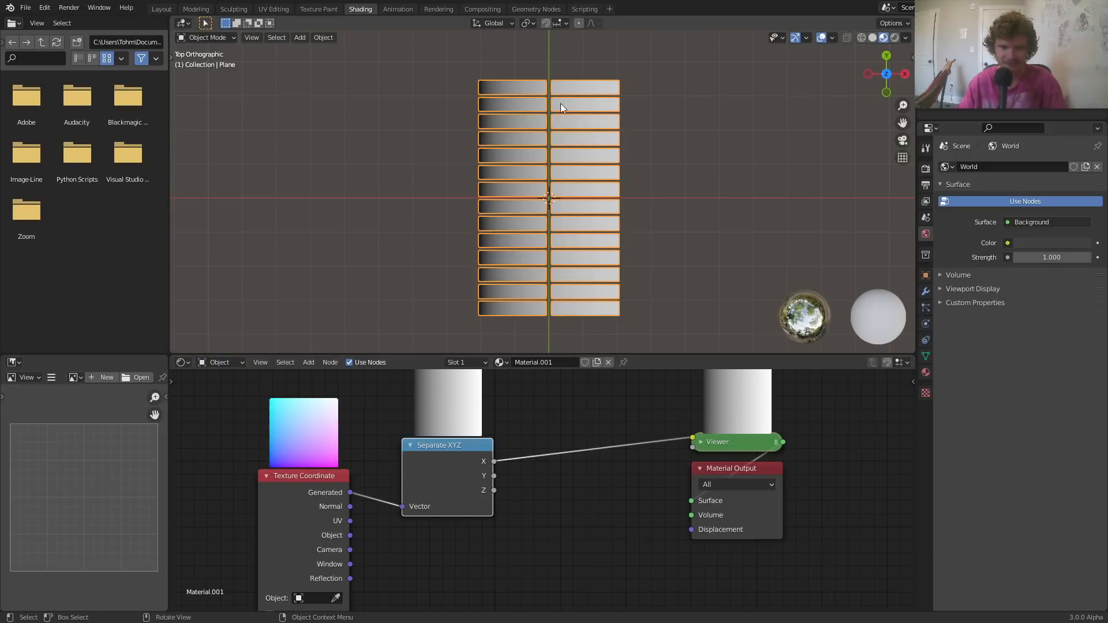
Preview the Separate XYZ node's Y output and move the Viewer and Material Output nodes to make room
ctrl+shift+click(469, 456)
middle_drag(469, 456, 190, 451)
drag(556, 524, 449, 444)
key(g)
click(726, 454)
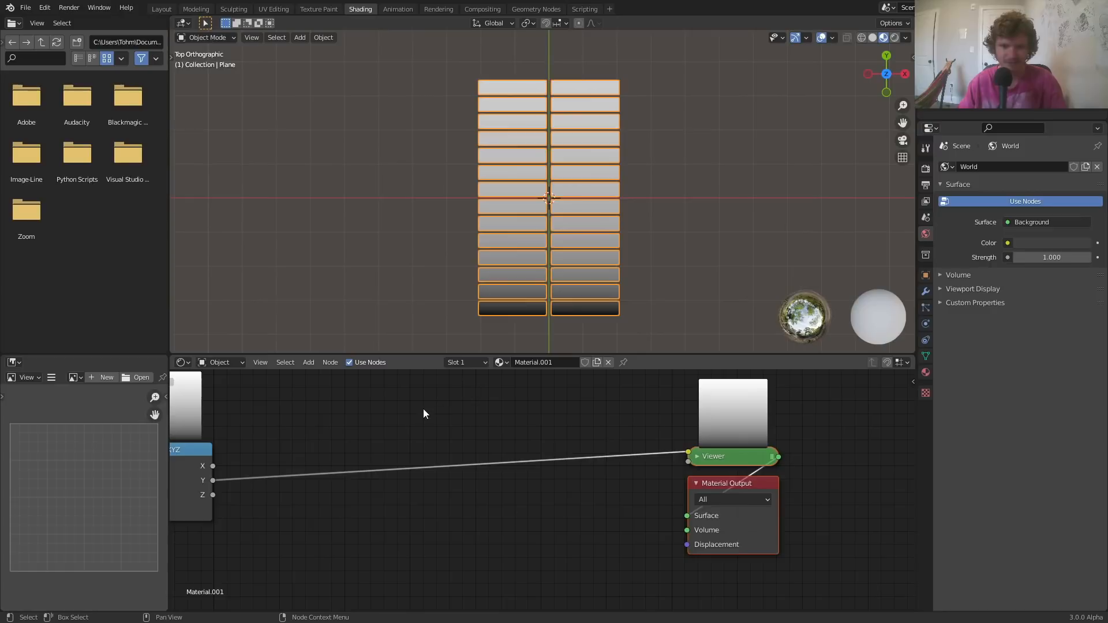
Insert a ColorRamp node on the link between the Separate XYZ node's Y output and the Viewer
middle_drag(355, 443, 486, 427)
key(shift+a)
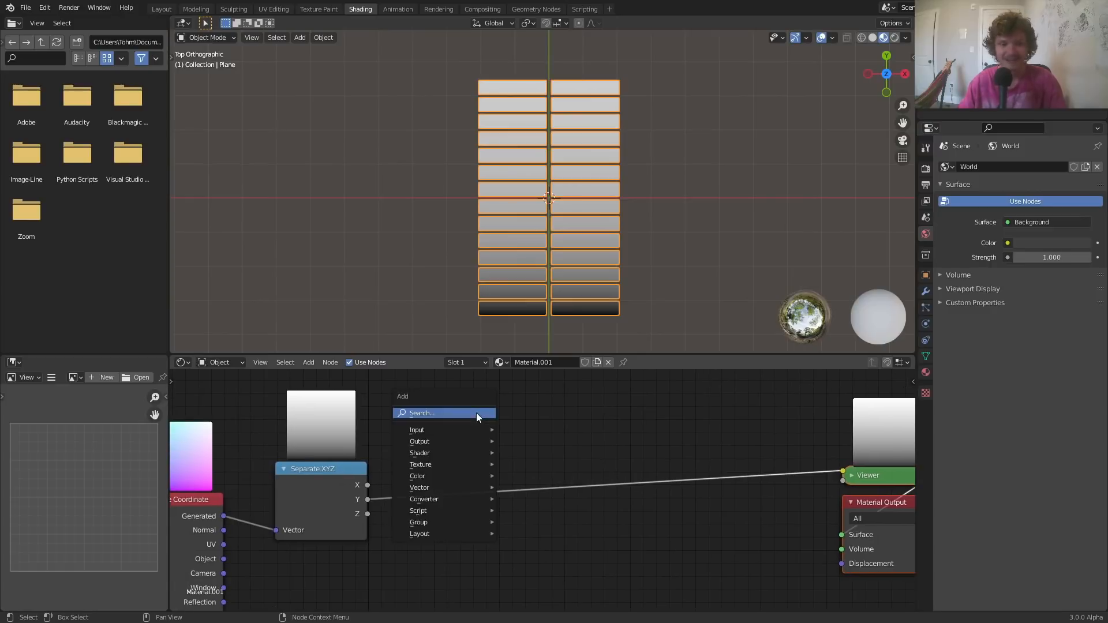
text(colo)
click(497, 434)
click(487, 512)
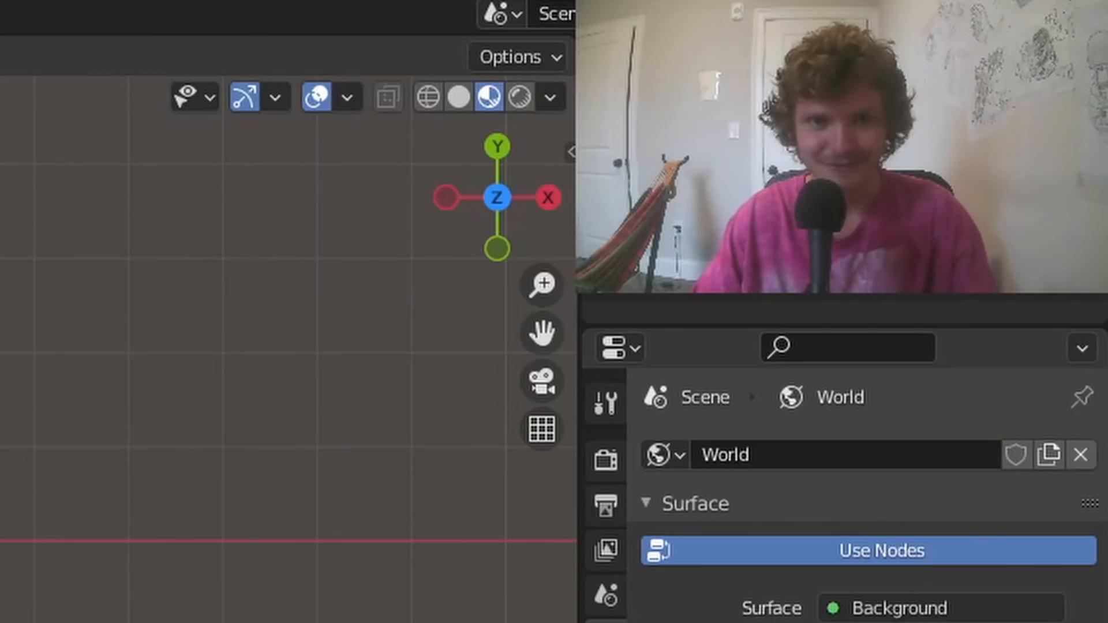
Colour the ColorRamp's first stop bright green (hue 0.327, saturation 1, value 1) and its last stop pure red
click(497, 525)
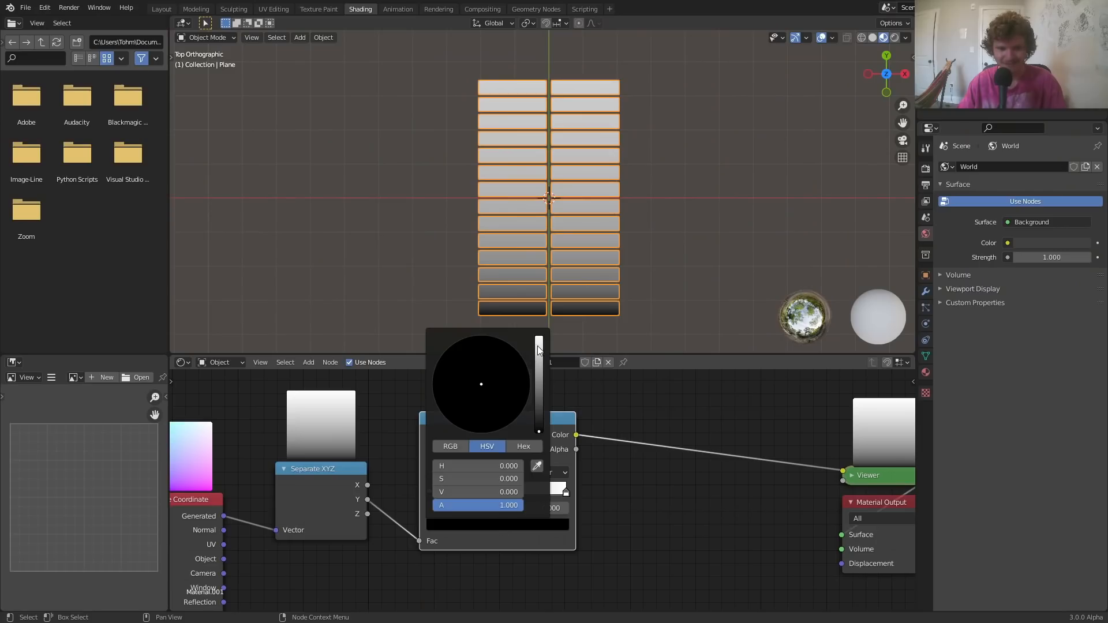
drag(538, 351, 539, 342)
click(451, 395)
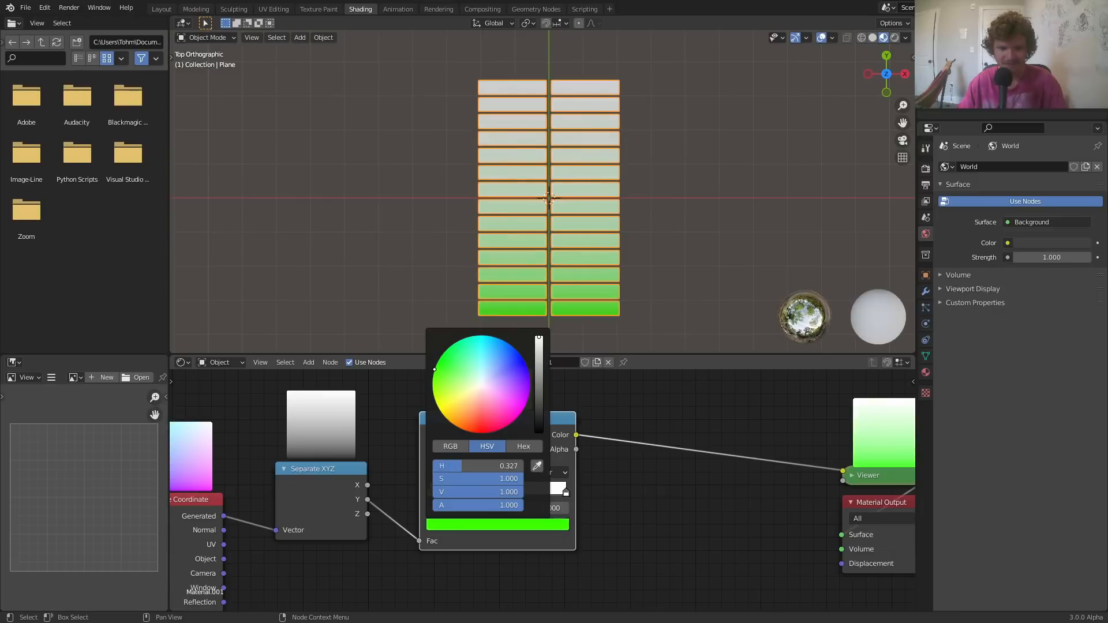
click(465, 508)
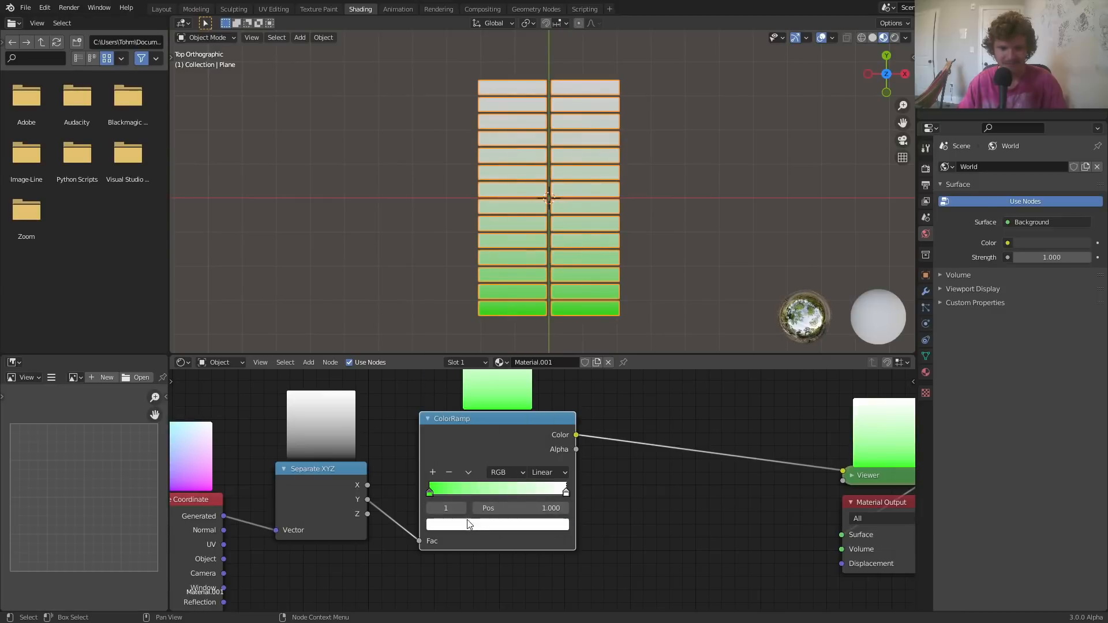
click(470, 526)
drag(486, 401, 485, 434)
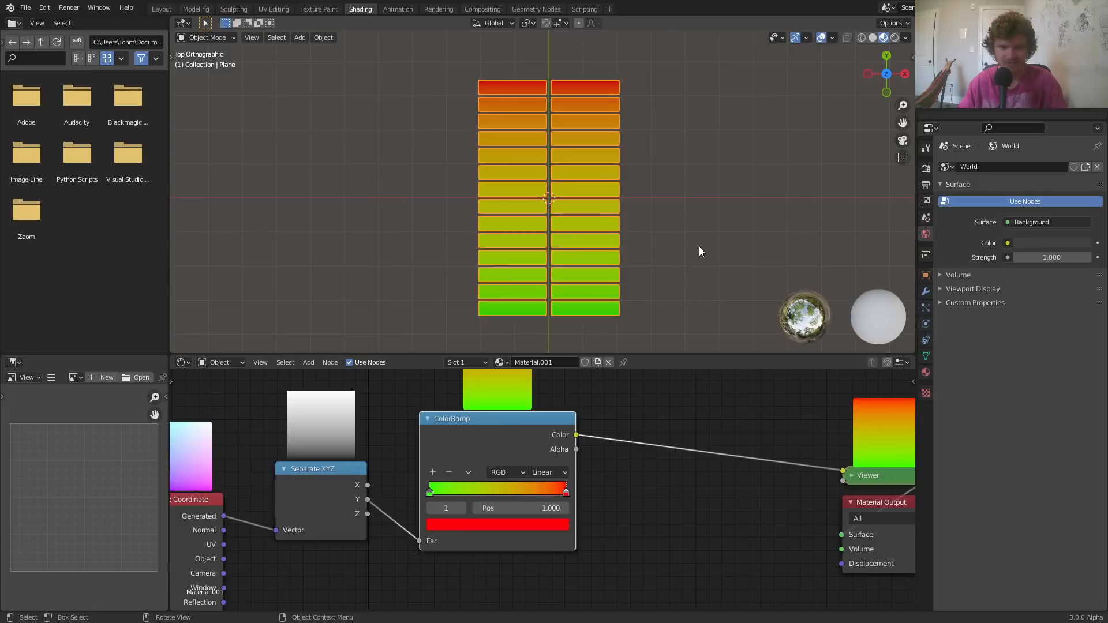
Set the Color Management view transform to Standard and hide the viewport overlays
click(927, 169)
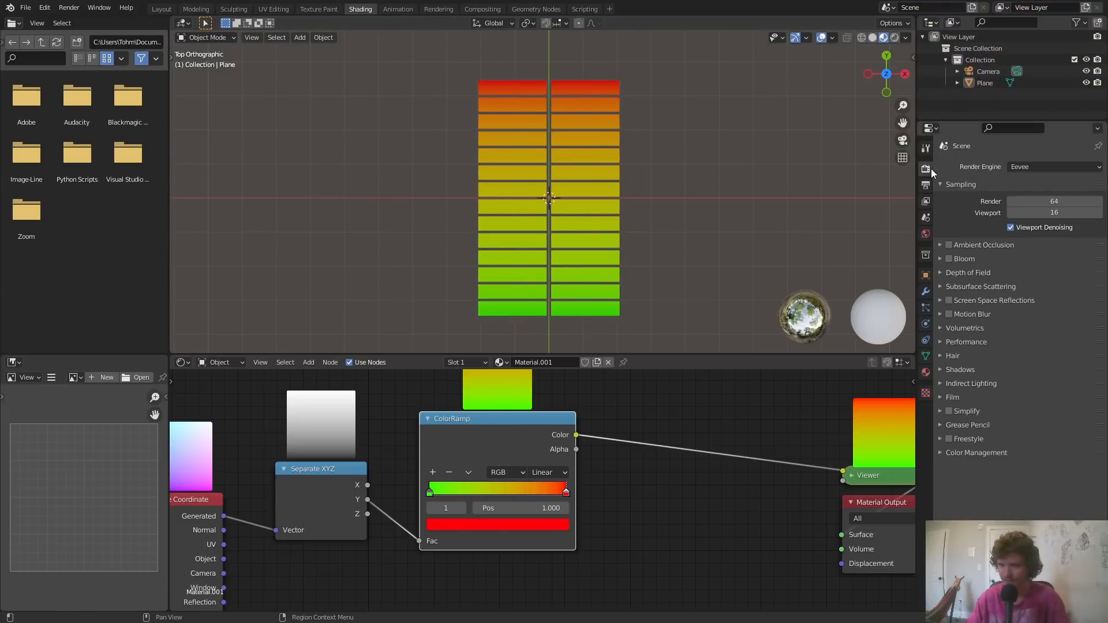
click(993, 455)
click(1026, 488)
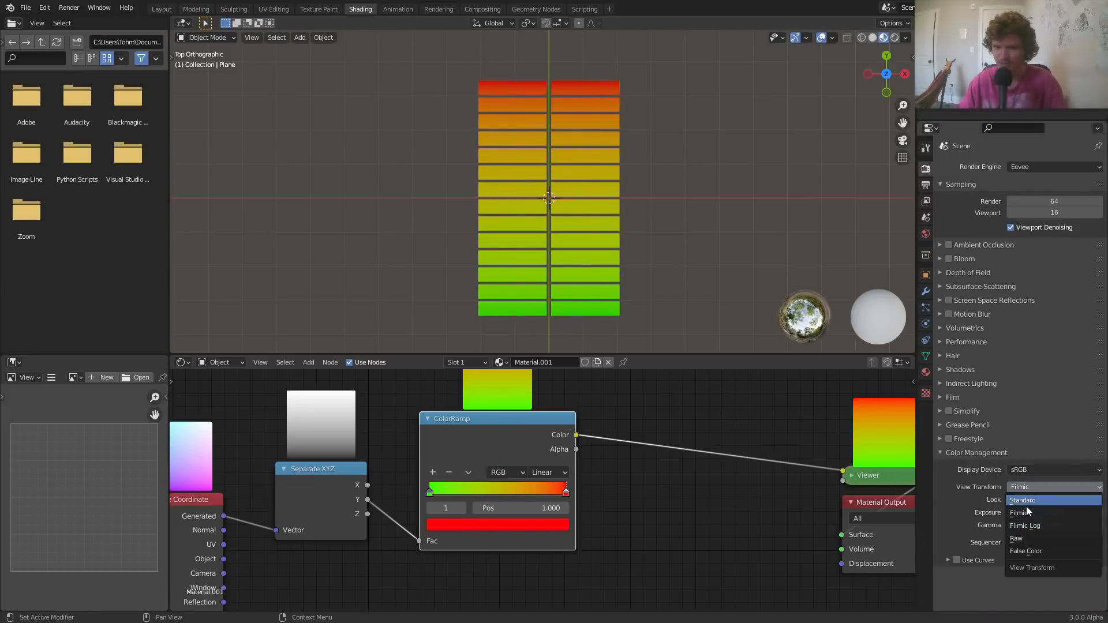
click(1026, 507)
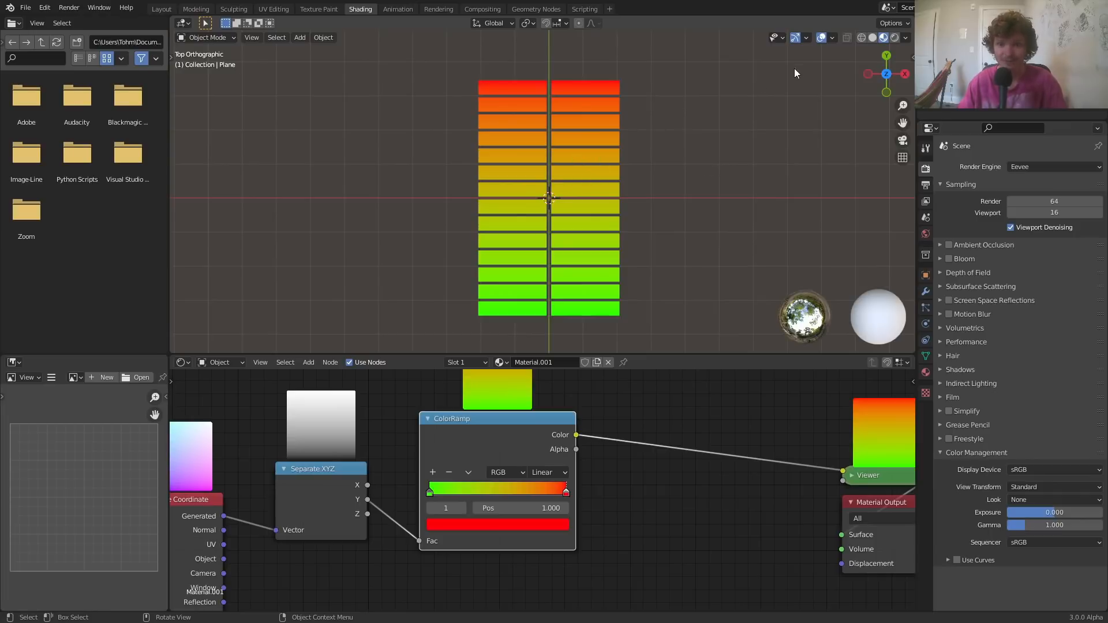
click(823, 37)
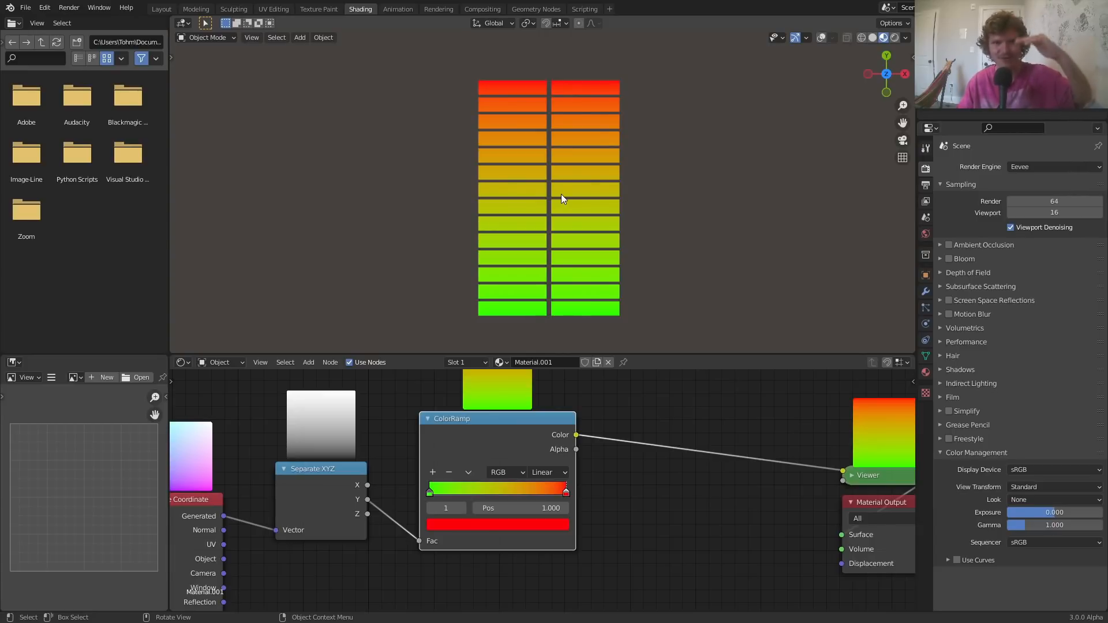
Insert a Mix Shader node on the link between the ColorRamp and the Viewer
middle_drag(612, 396, 486, 441)
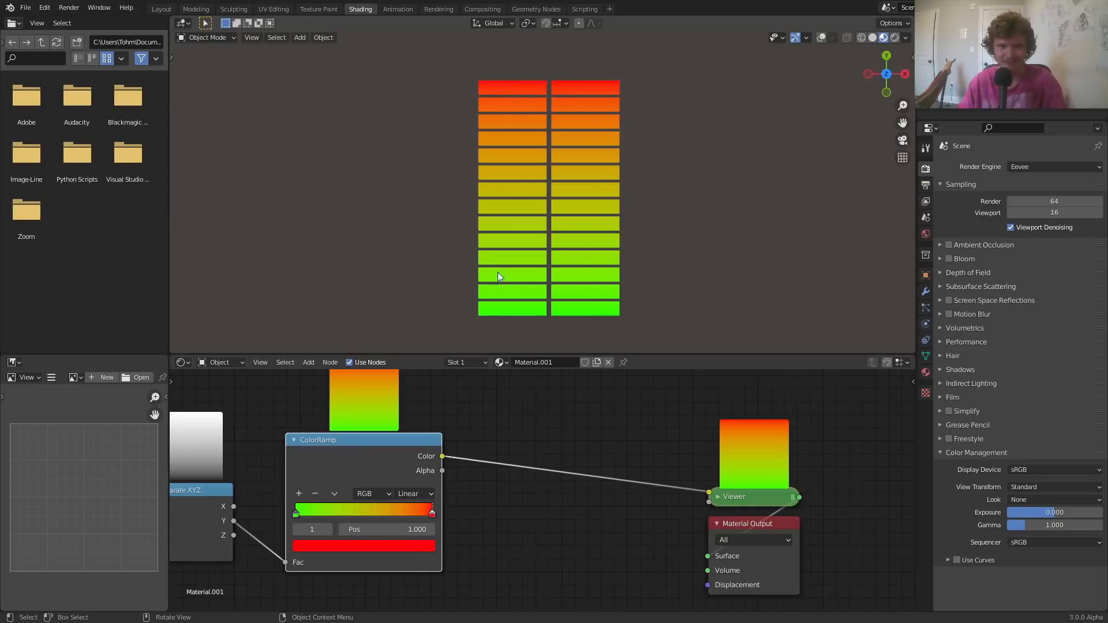
key(shift+a)
text(m)
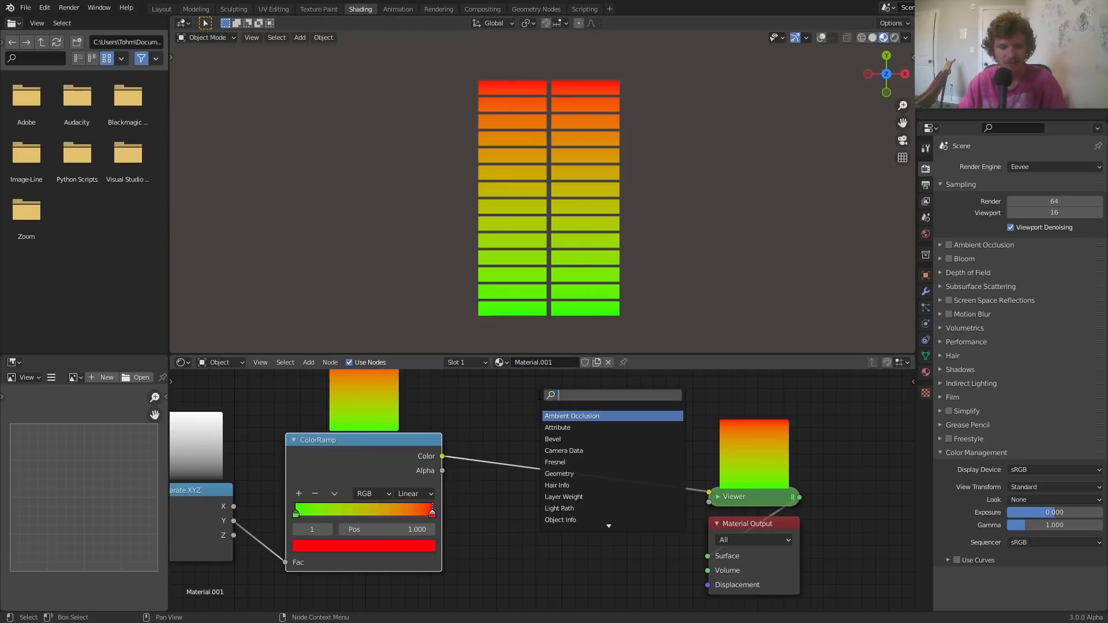
text(i)
key(Down)
key(Return)
click(594, 468)
Add a Transparent BSDF below the ColorRamp and connect it to the Mix Shader's second shader input
middle_drag(577, 453, 664, 439)
key(shift+a)
text(tra)
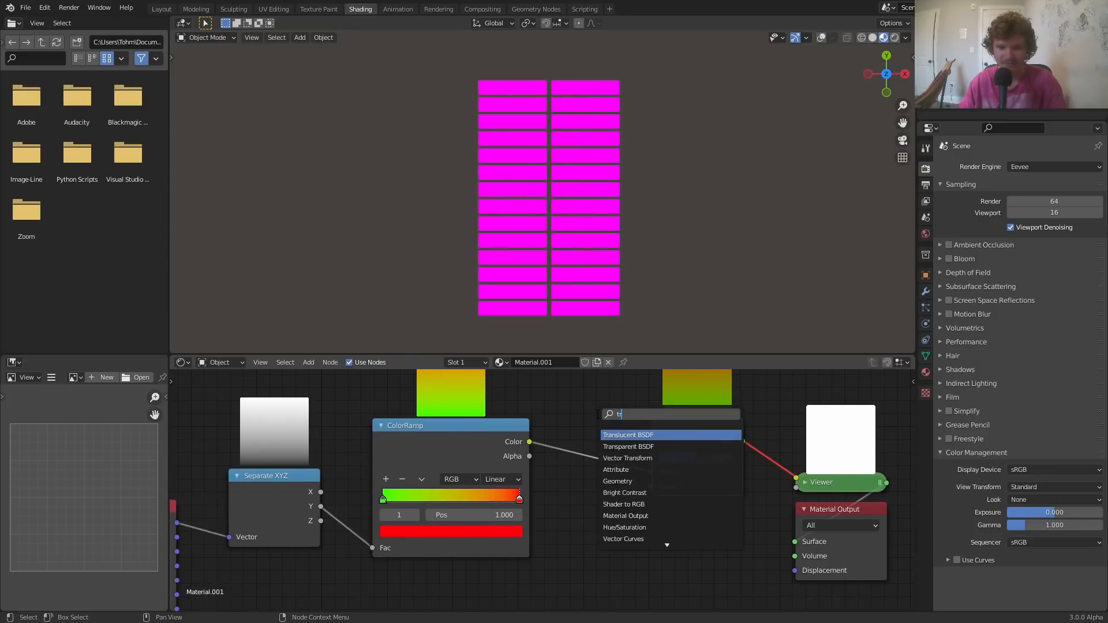
click(634, 447)
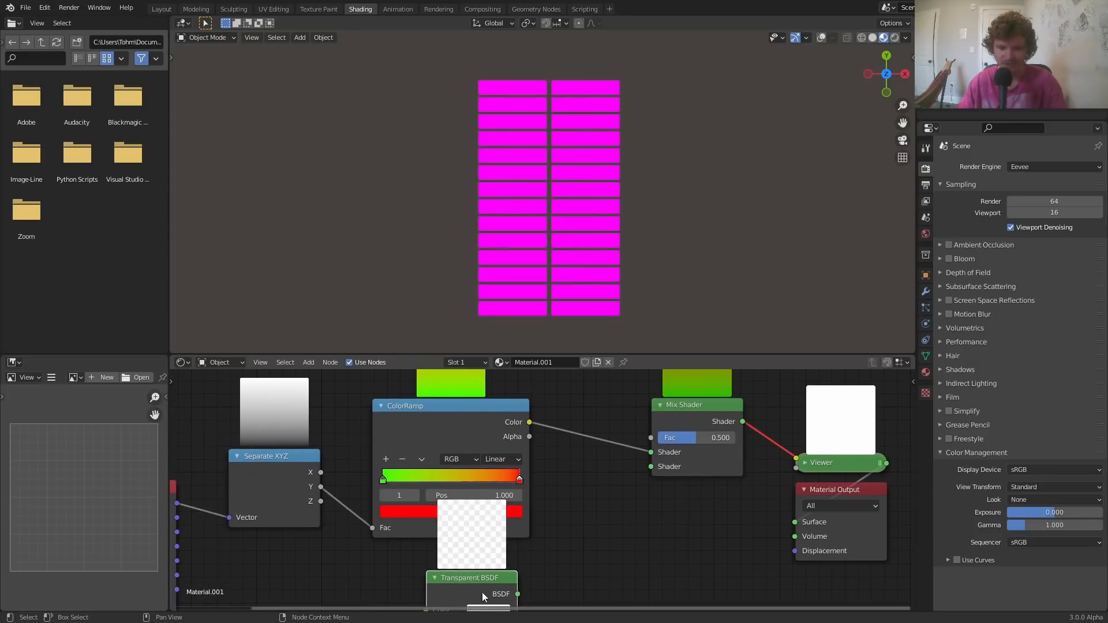
click(477, 571)
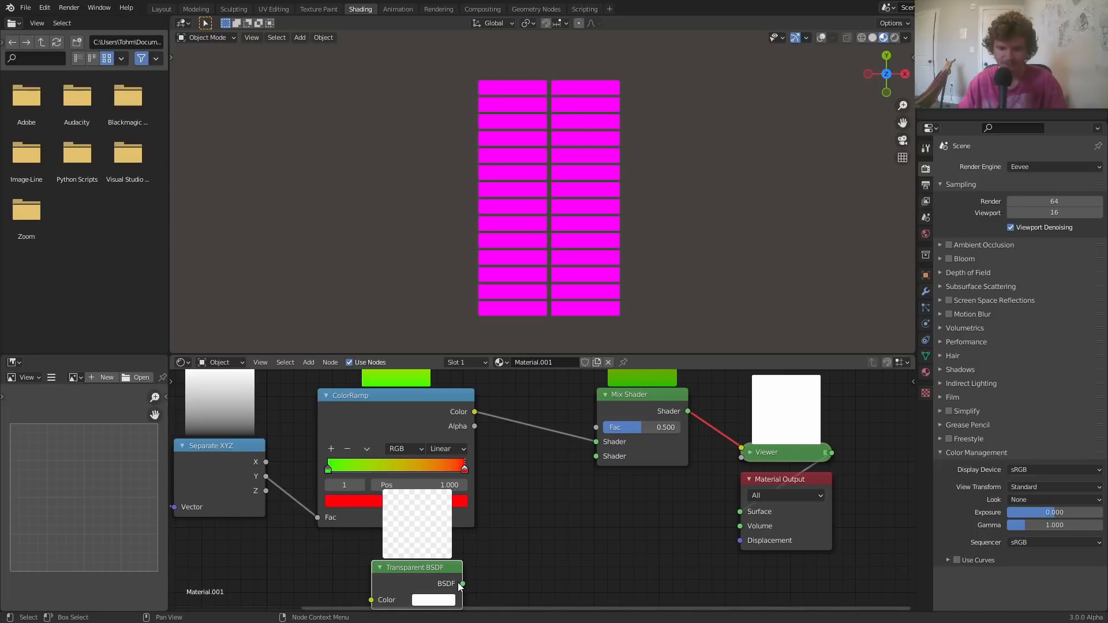
drag(590, 462, 591, 462)
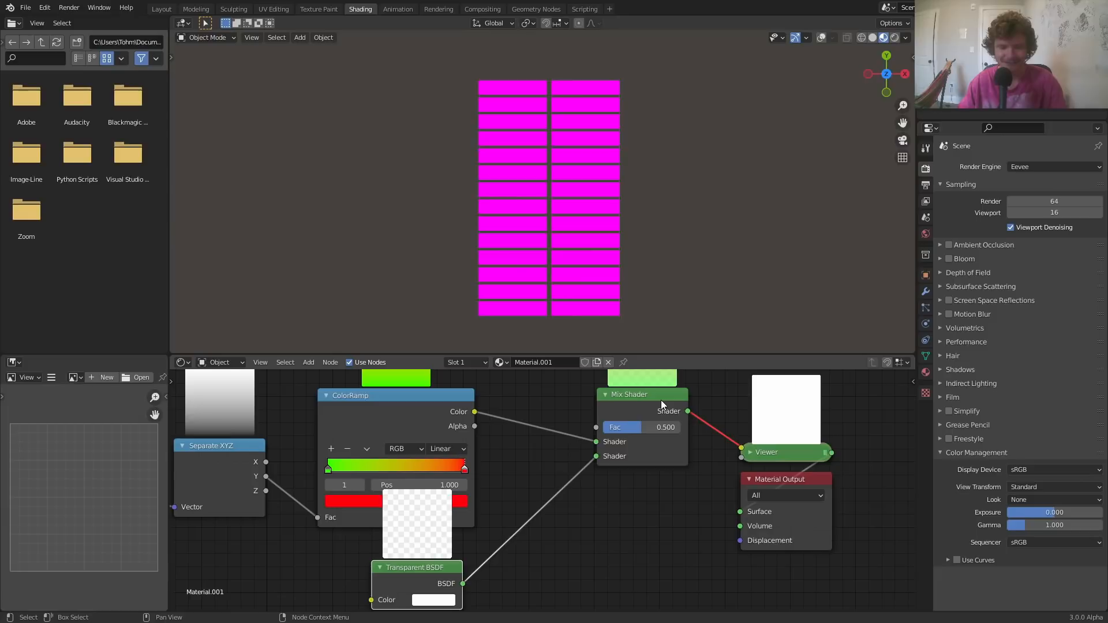
Route the Mix Shader to the Material Output's surface and set its factor to about 0.683
middle_drag(676, 458, 633, 494)
ctrl+shift+click(625, 433)
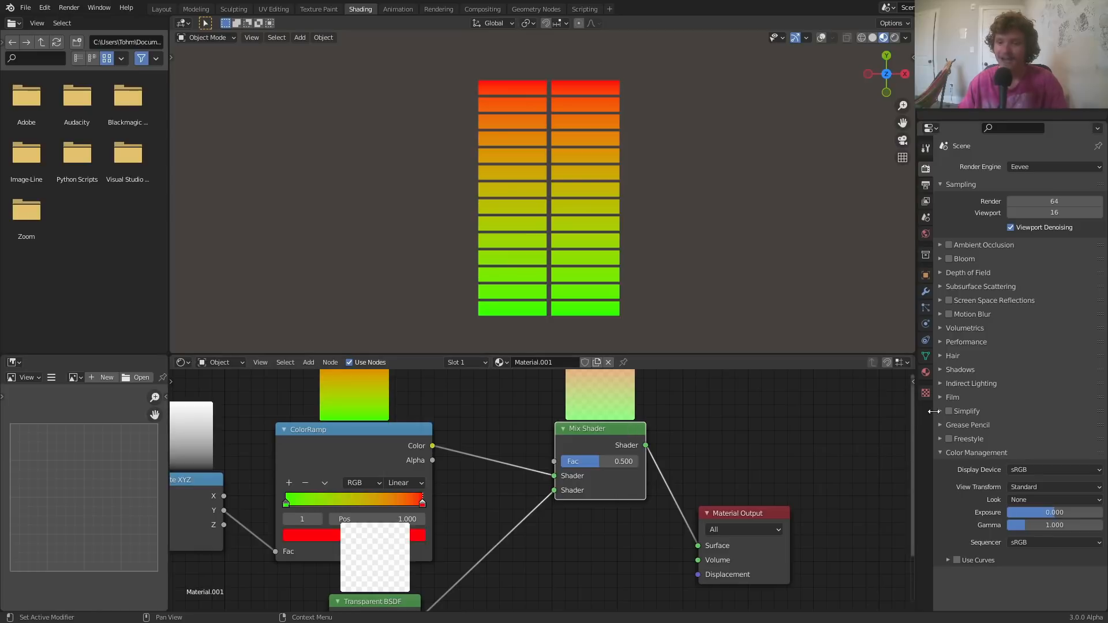
drag(600, 461, 613, 461)
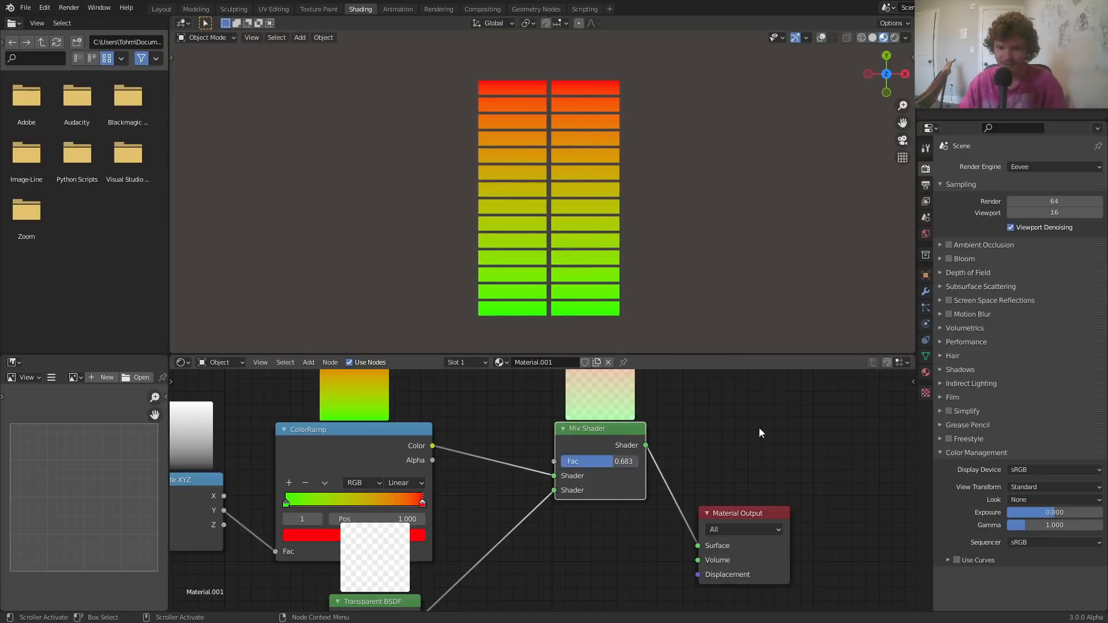
Set the material's blend mode to Alpha Blend
click(925, 372)
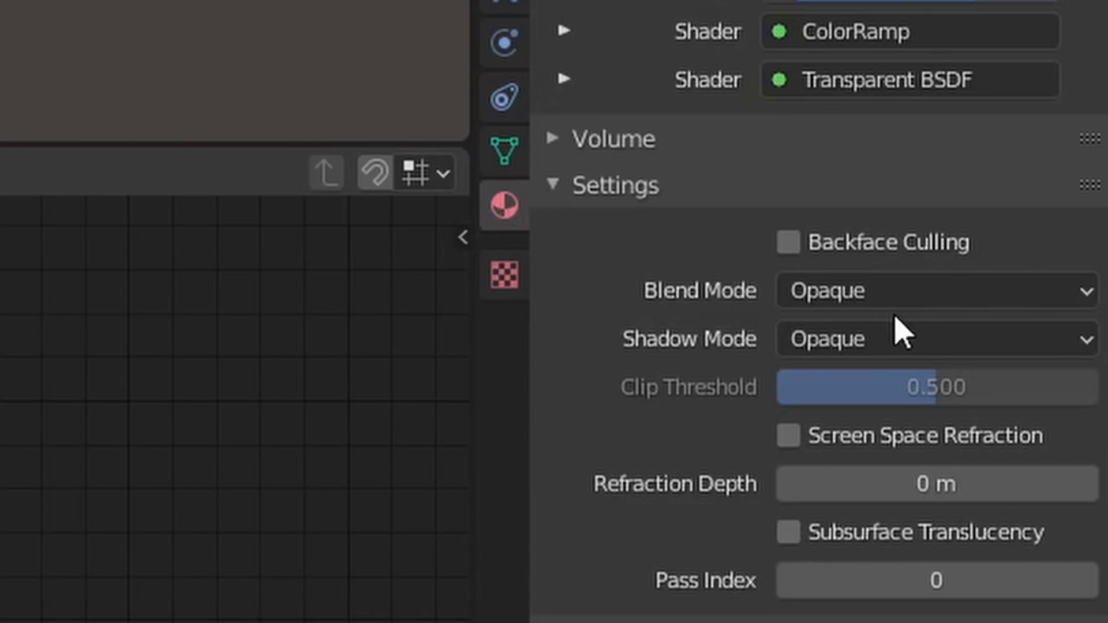
click(920, 300)
click(915, 459)
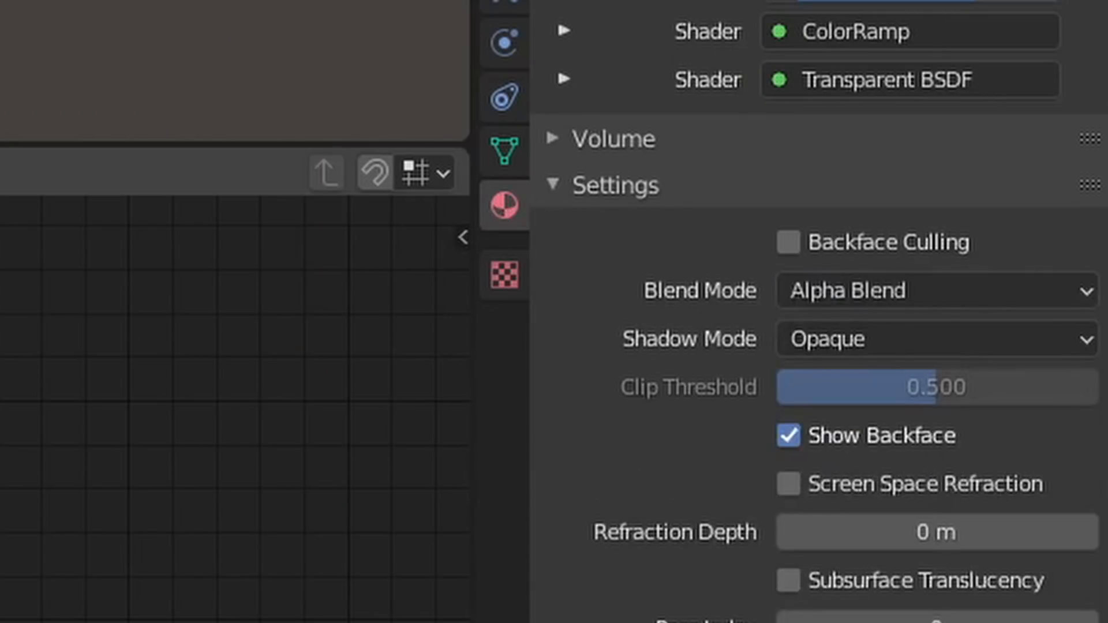
Set the Mix Shader's factor to about 0.783 and move the ColorRamp and downstream nodes away from Separate XYZ
mouse_move(600, 461)
mouse_down()
mouse_move(559, 461)
mouse_move(613, 461)
mouse_move(600, 461)
mouse_up()
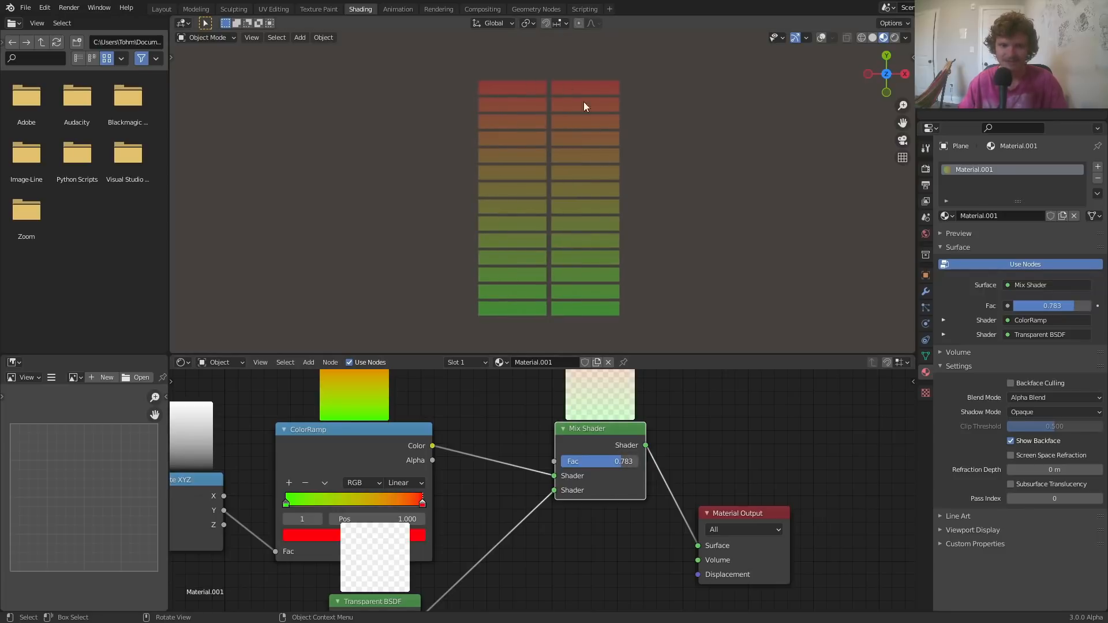
middle_drag(239, 440, 656, 430)
scroll(519, 462, down, 1)
drag(407, 521, 578, 470)
key(g)
click(379, 477)
click(497, 436)
scroll(497, 437, up, 4)
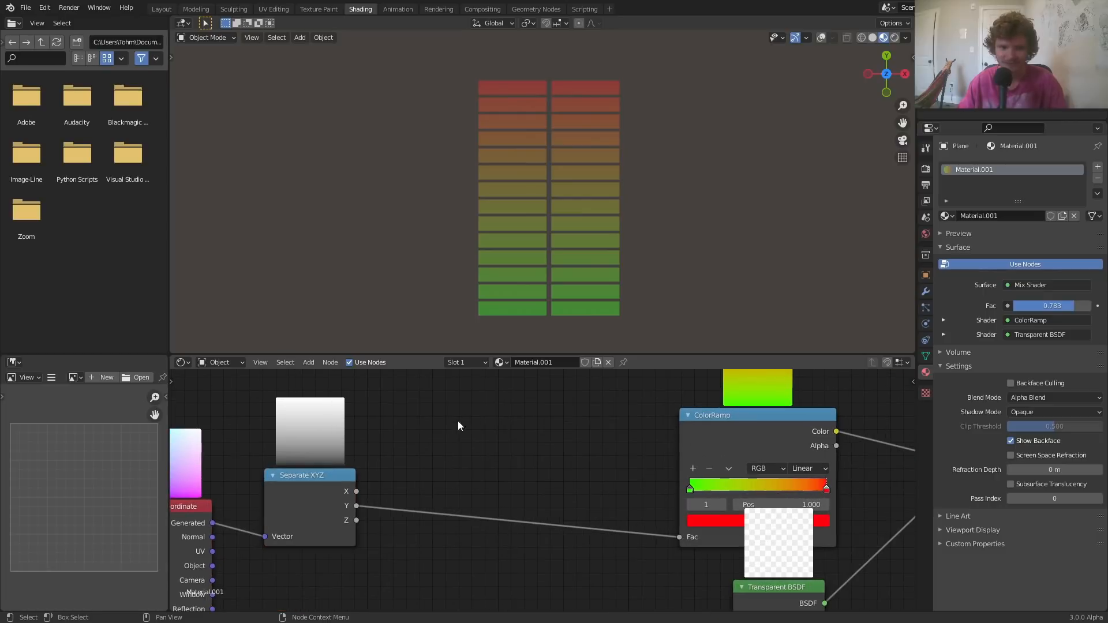
Preview the Separate XYZ's Y output and insert a Math node set to Greater Than on its link to the Viewer
ctrl+shift+click(328, 486)
ctrl+shift+click(328, 486)
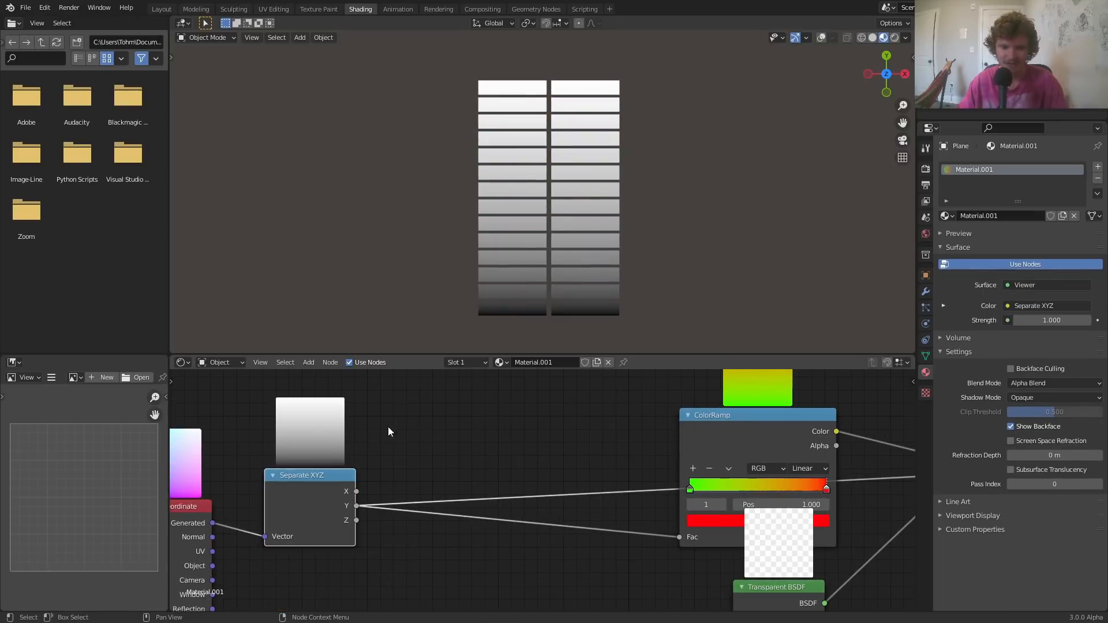
key(shift+a)
text(math)
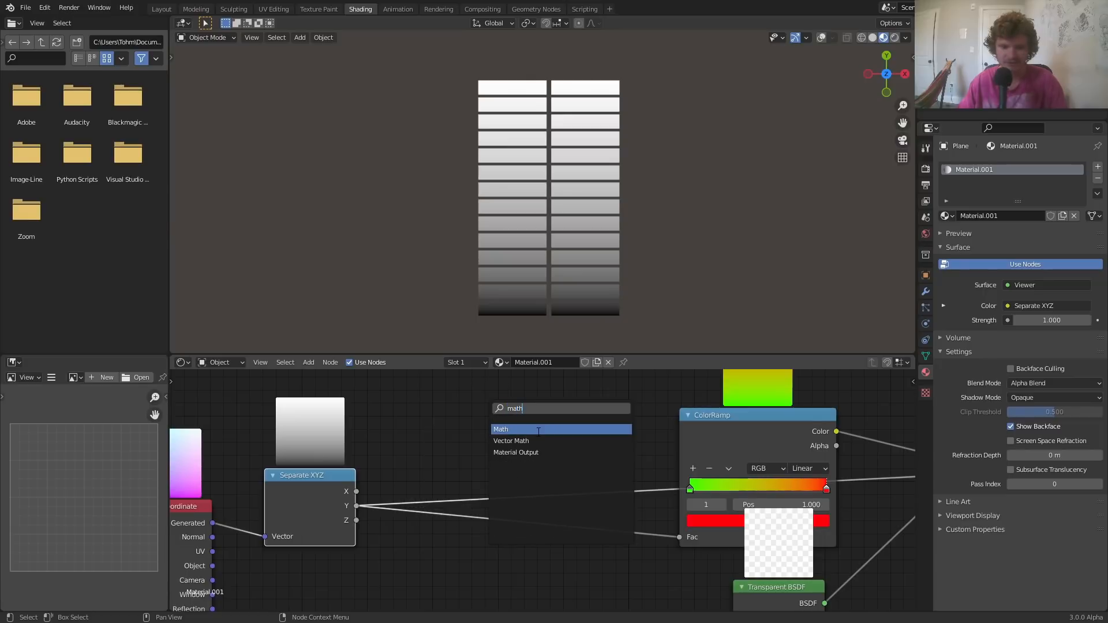
key(Return)
click(585, 437)
drag(555, 421, 476, 386)
click(524, 419)
key(g)
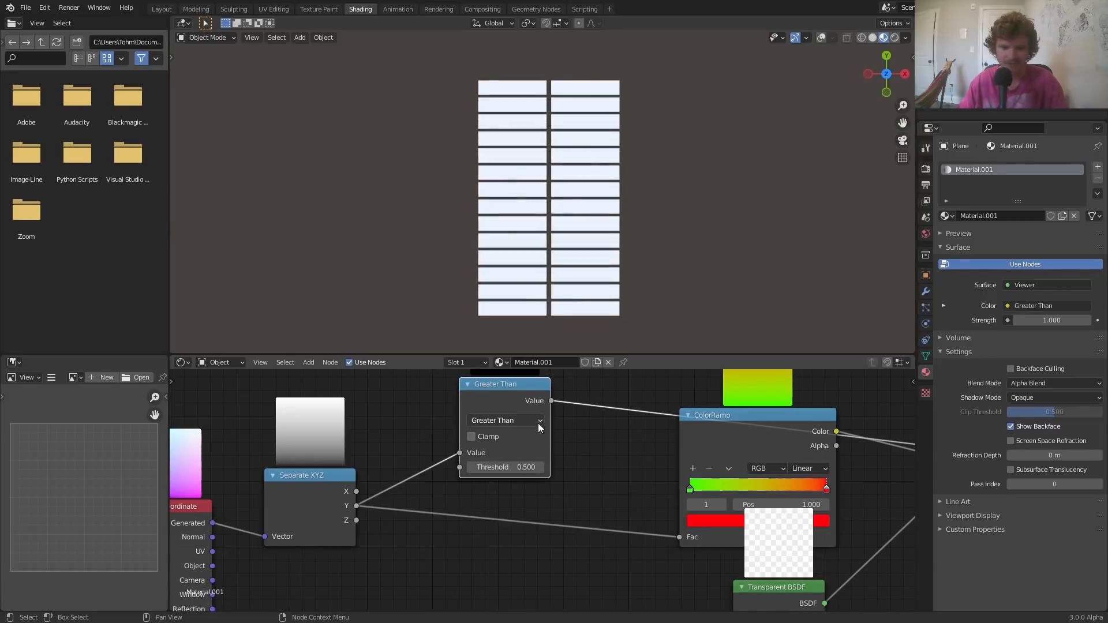
Set the Greater Than node's threshold to 0.830
middle_drag(581, 462, 557, 473)
mouse_move(484, 479)
mouse_down()
mouse_move(513, 479)
mouse_move(479, 479)
mouse_up()
middle_drag(494, 436, 492, 516)
drag(484, 557, 508, 557)
Route the Greater Than value into the Mix Shader's factor, output the mix to the surface, and set the threshold to 0.590
middle_drag(623, 521, 391, 482)
scroll(391, 482, down, 1)
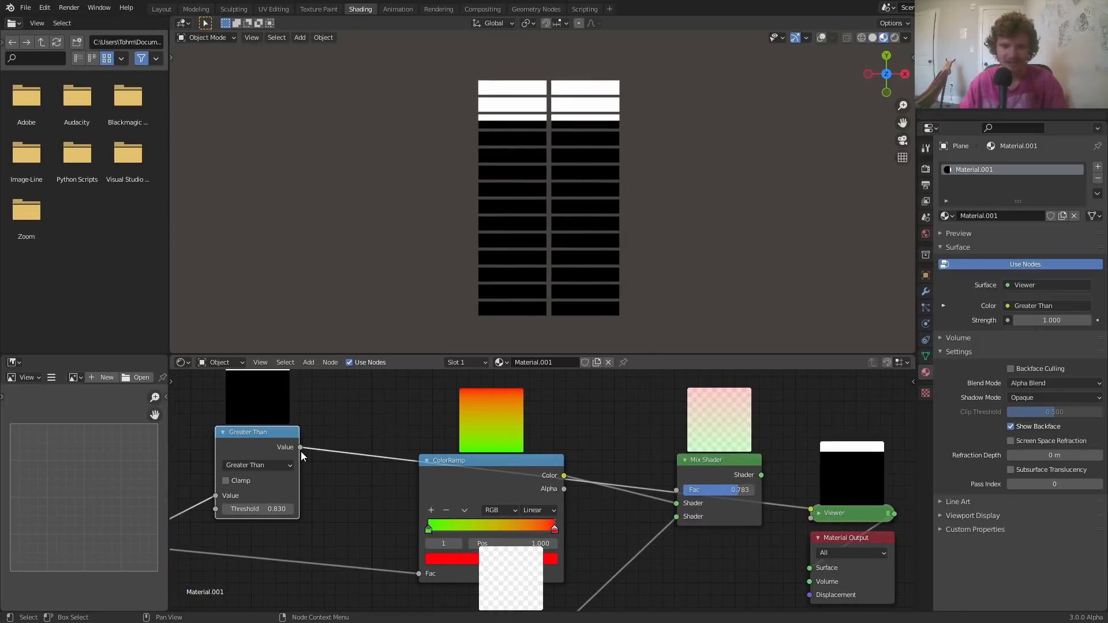
drag(299, 449, 676, 490)
ctrl+shift+click(716, 471)
middle_drag(257, 505, 470, 480)
mouse_move(470, 484)
mouse_down()
mouse_move(484, 485)
mouse_move(470, 484)
mouse_up()
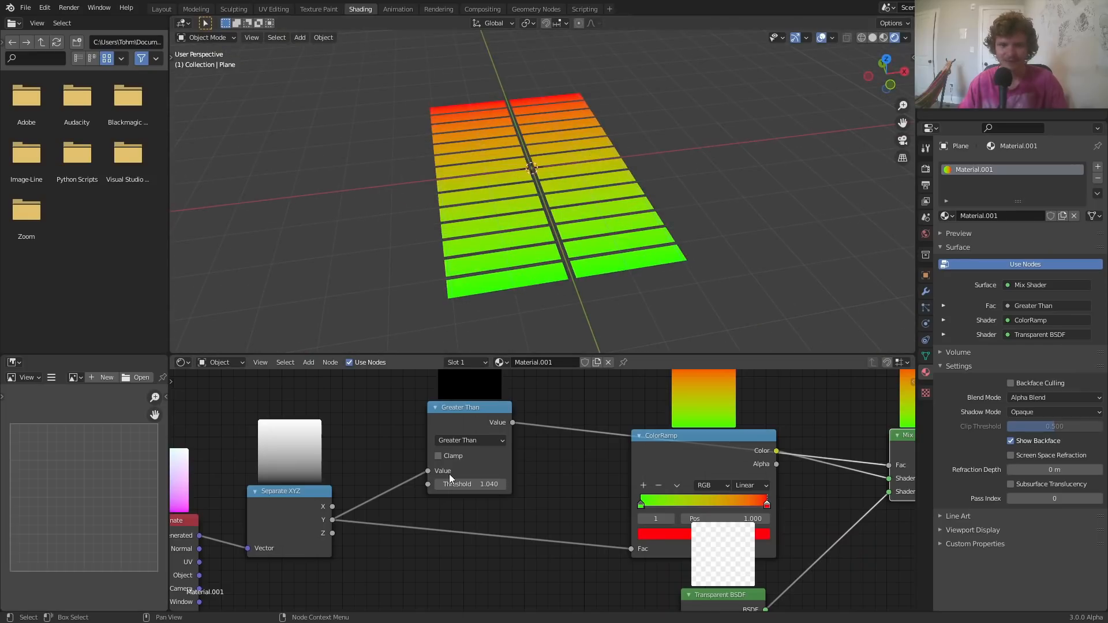
drag(451, 482, 483, 484)
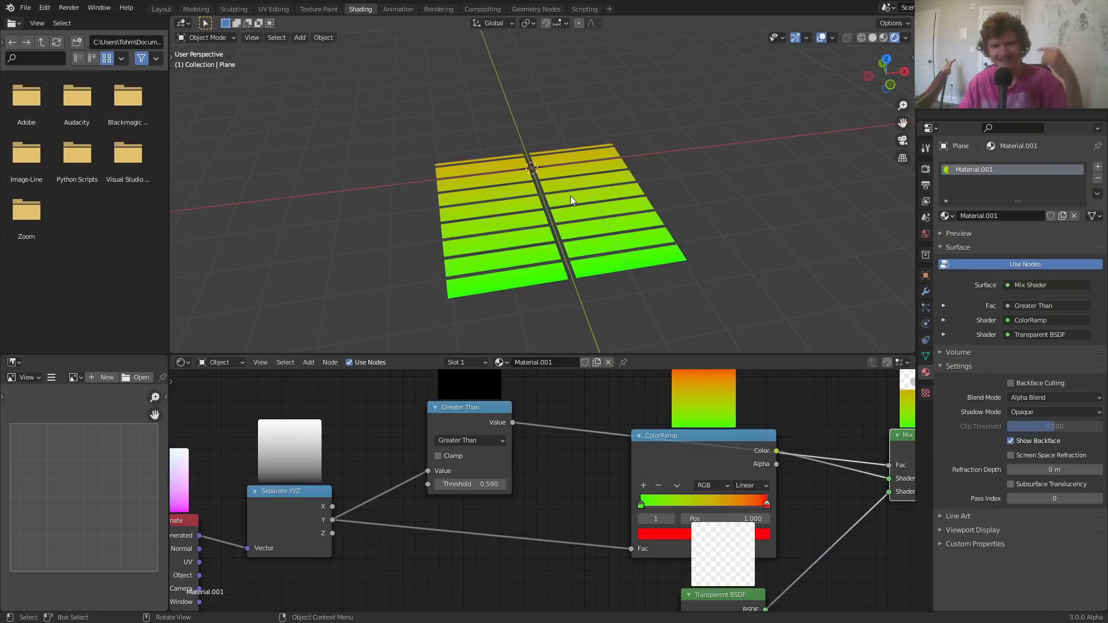
Add a Plain Axes empty and move it along X to about 3.9 m, beside the bars
scroll(570, 196, down, 1)
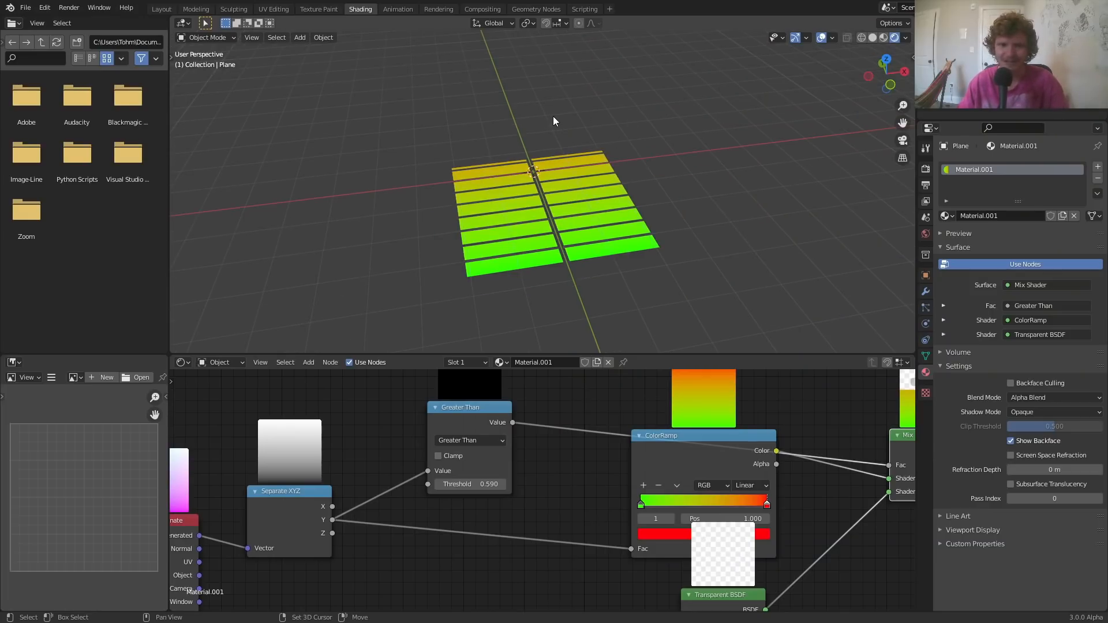
key(shift+a)
mouse_move(509, 232)
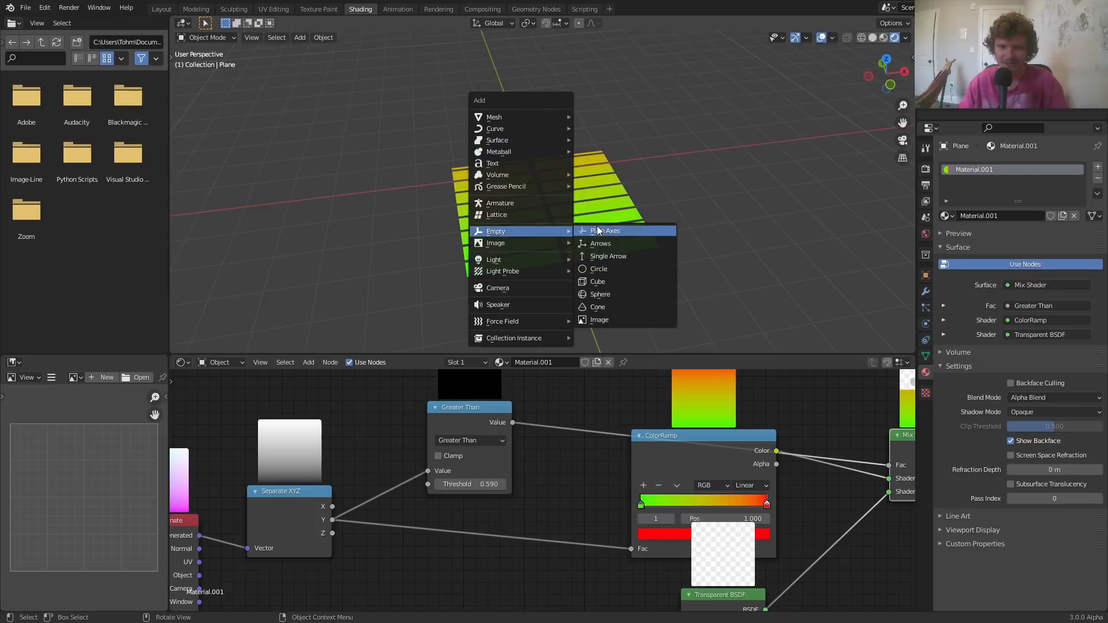
click(594, 232)
key(g)
key(x)
click(666, 158)
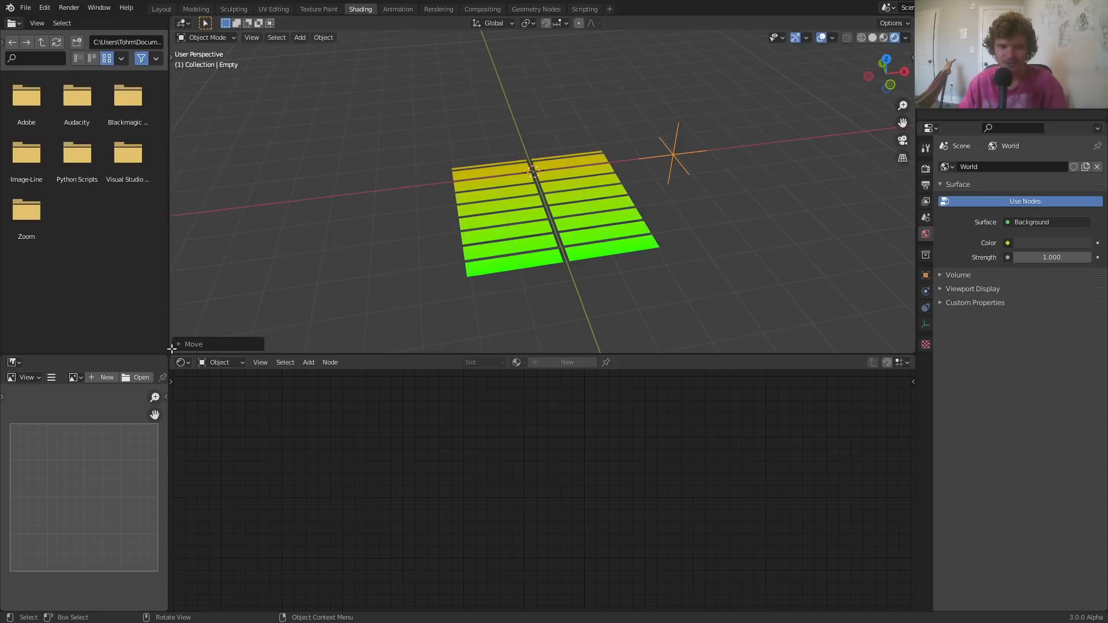
Split the 3D viewport horizontally and turn the new lower area into a Graph Editor
drag(175, 349, 185, 218)
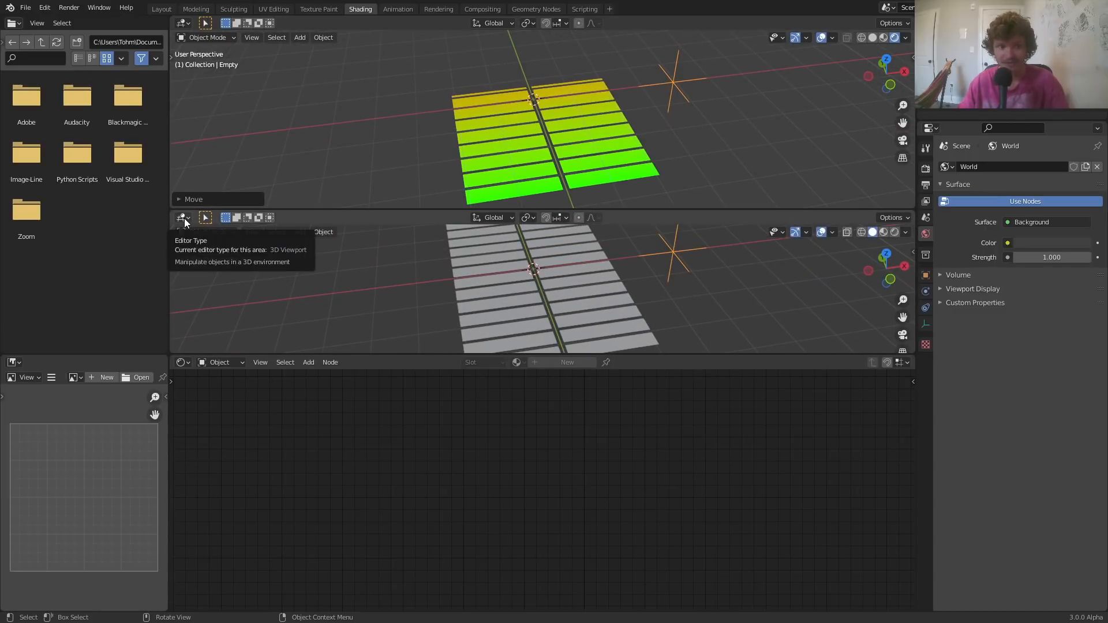
click(185, 218)
click(319, 279)
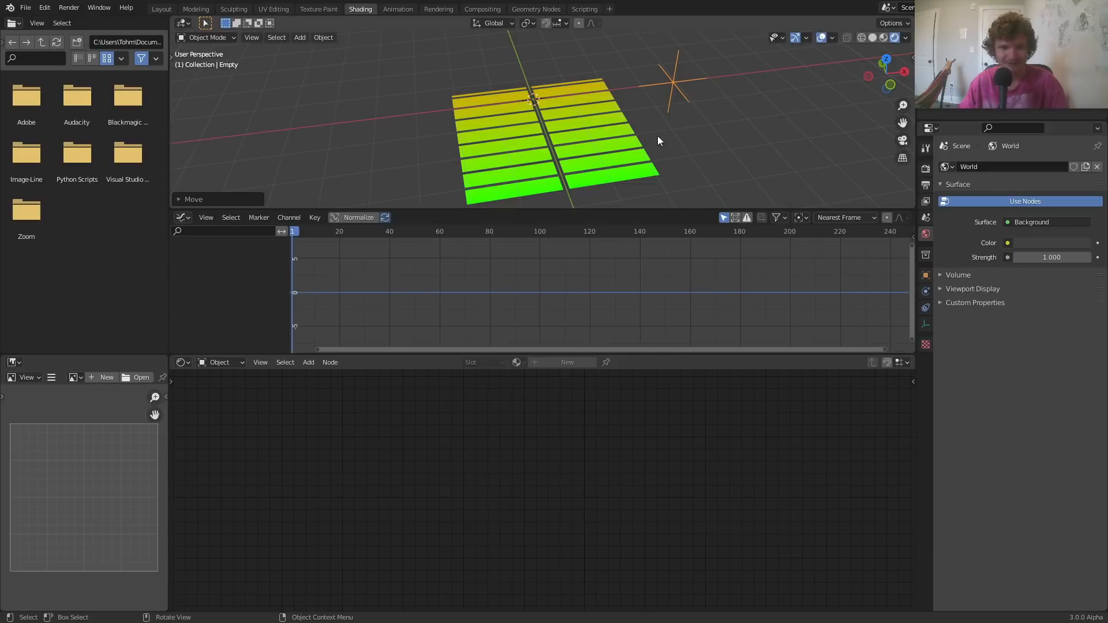
Insert a Location keyframe on the empty at frame 1
shift+middle_drag(653, 140, 607, 198)
key(i)
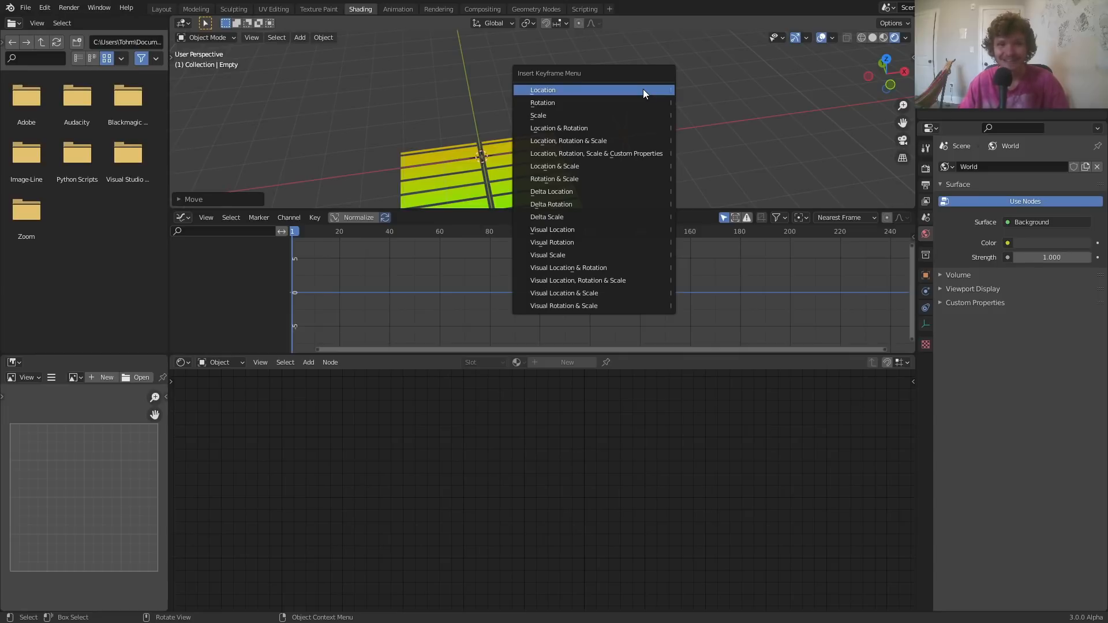
click(643, 90)
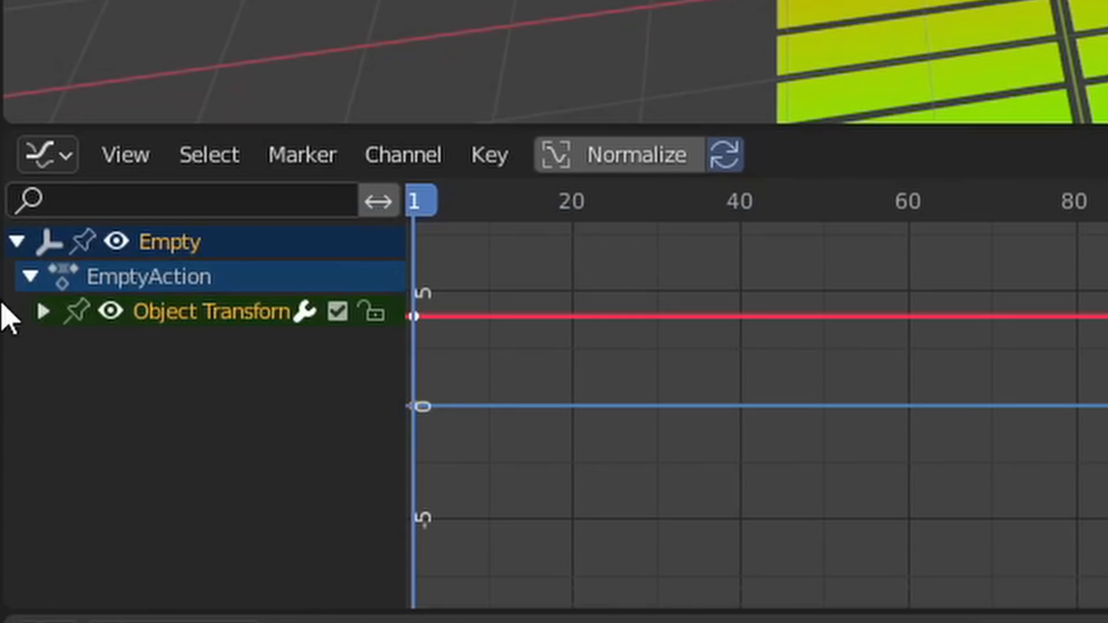
Bake the Nine Lives mp3 from the Desktop onto the empty's Z Location curve and play back the animation
click(182, 264)
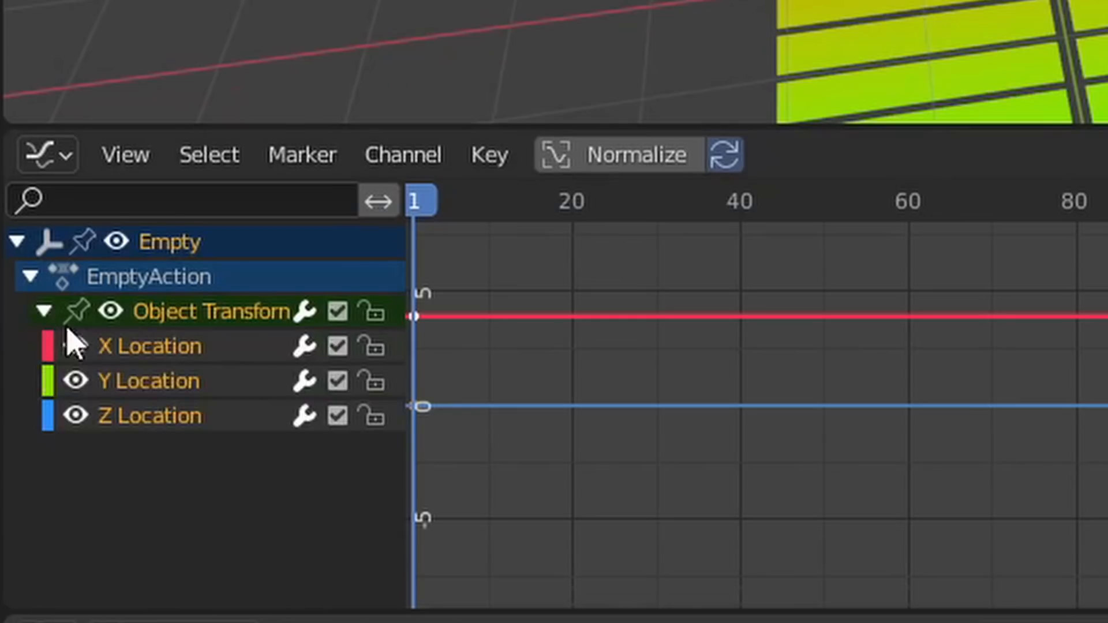
click(147, 416)
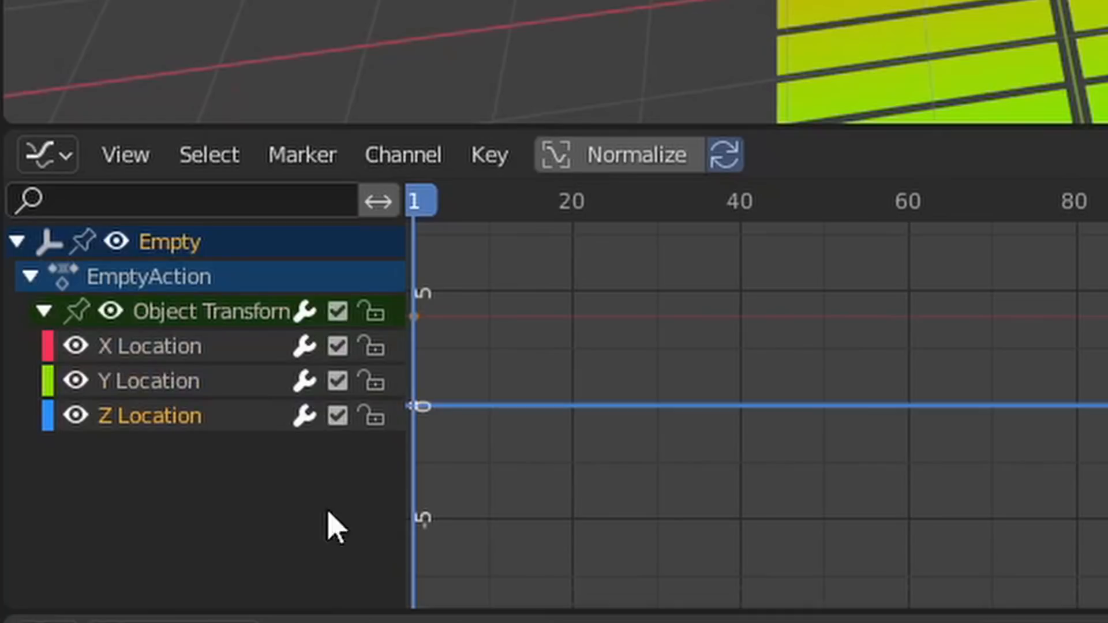
click(504, 157)
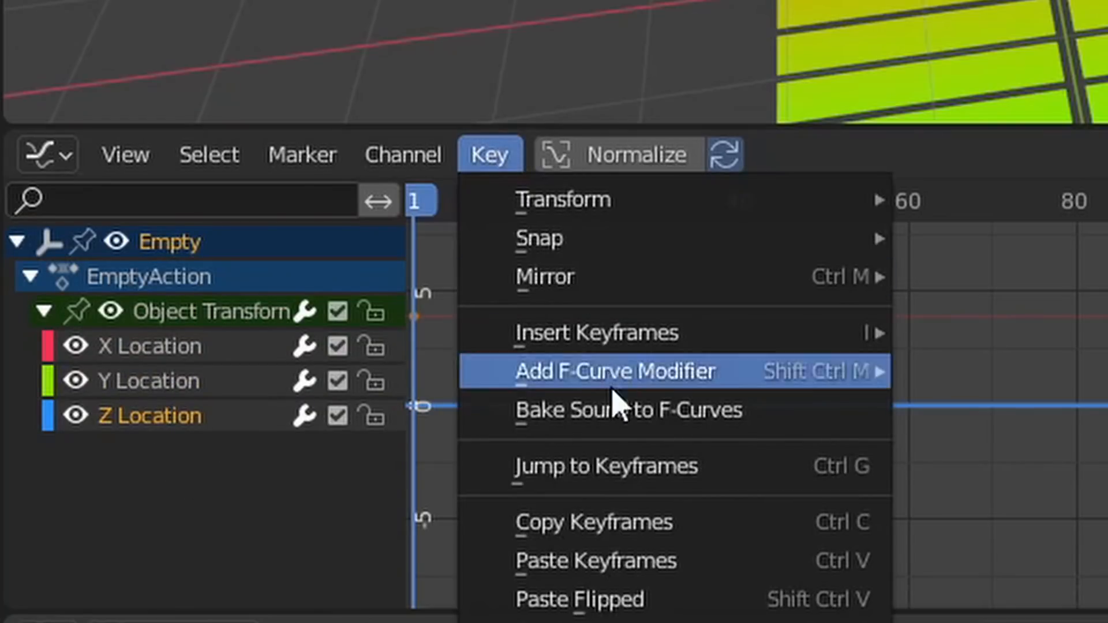
click(613, 411)
click(207, 219)
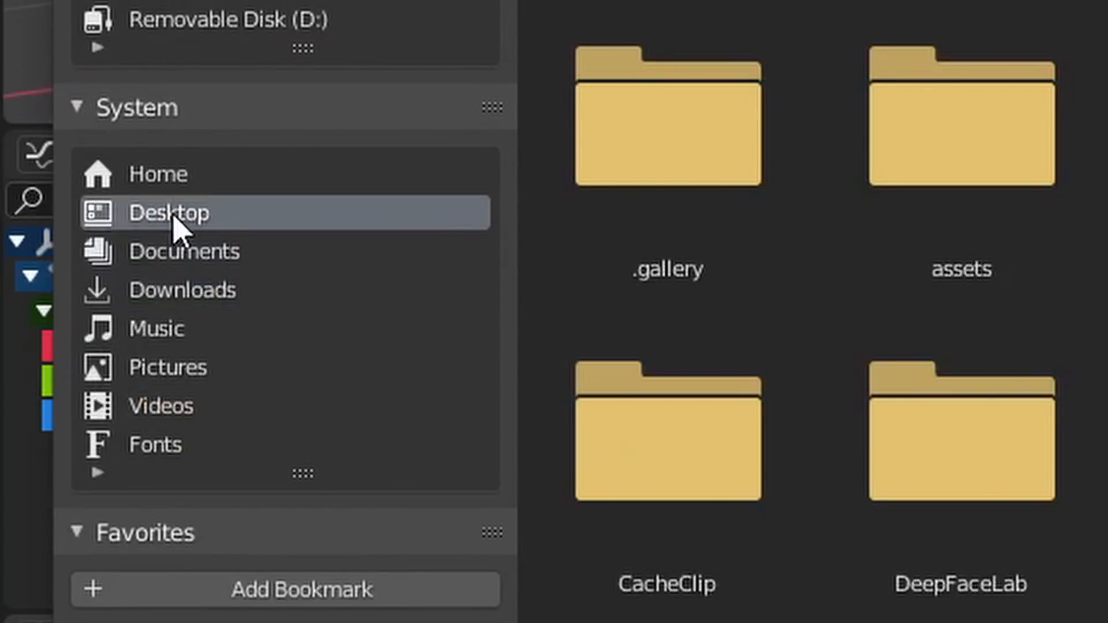
scroll(920, 365, down, 3)
scroll(920, 376, down, 5)
scroll(442, 278, down, 2)
scroll(479, 278, down, 5)
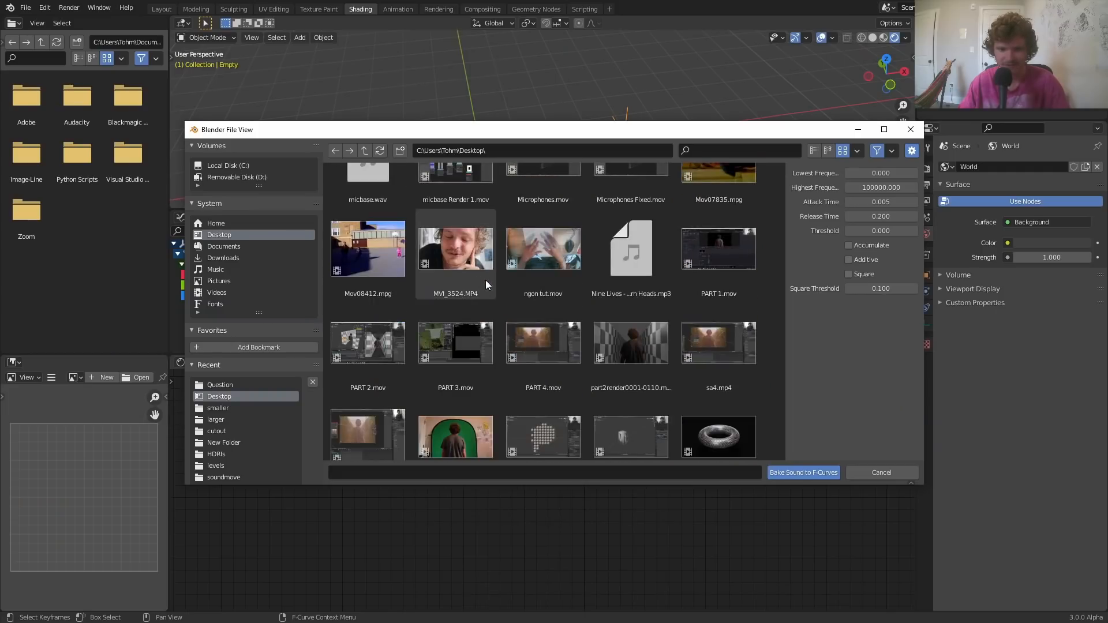
double_click(624, 283)
key(space)
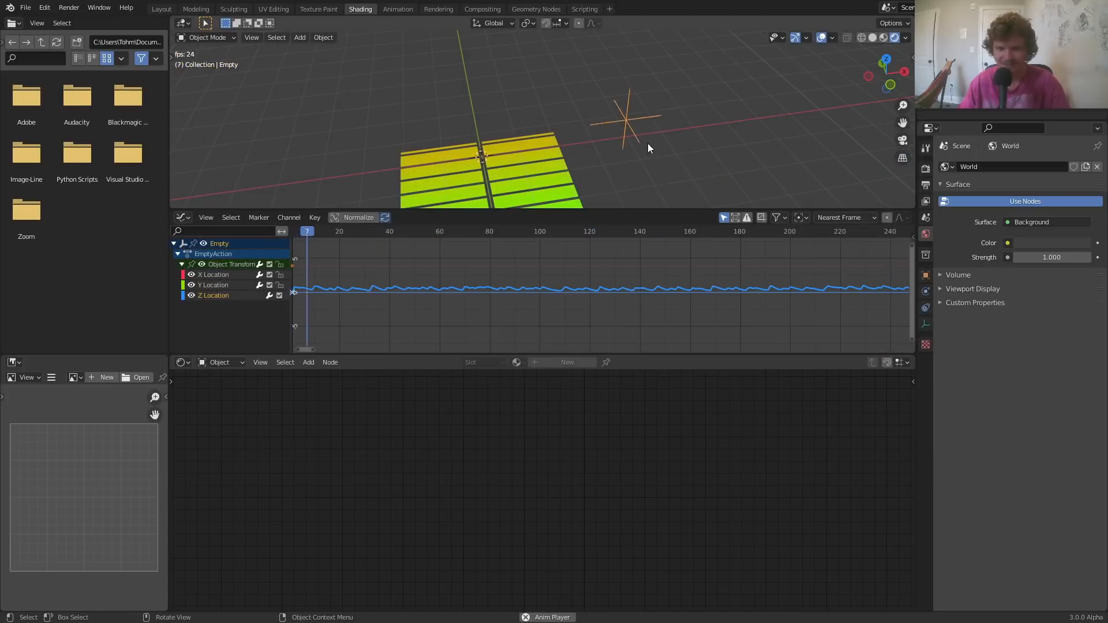
middle_drag(642, 141, 653, 103)
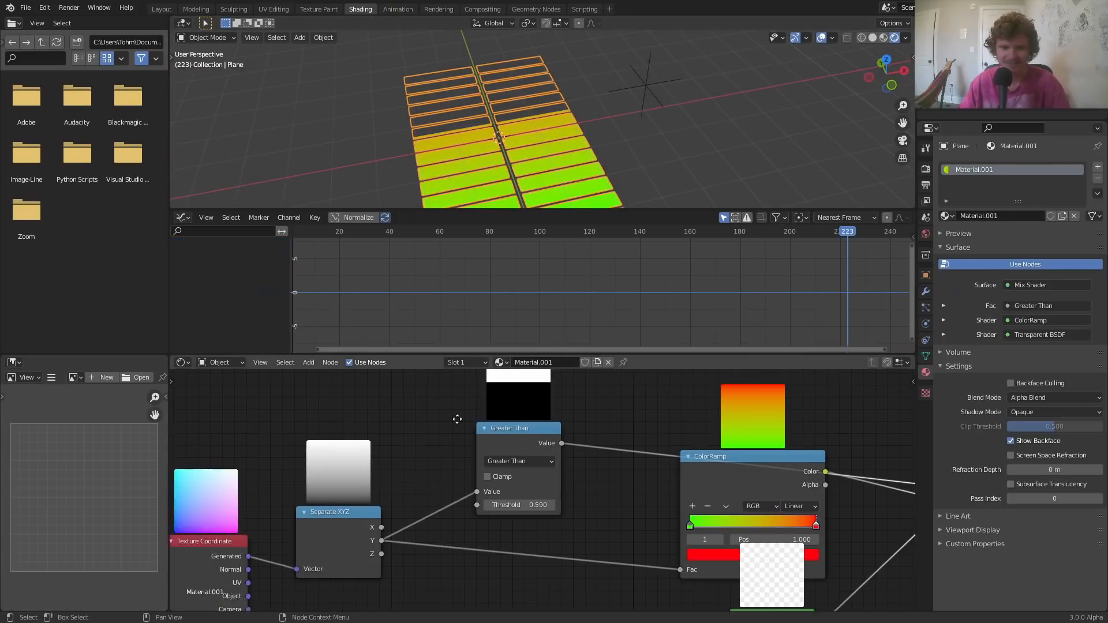
Add a Value node above Separate XYZ in the bars' material
middle_drag(457, 419, 544, 438)
key(shift+a)
text(va)
key(Return)
click(430, 411)
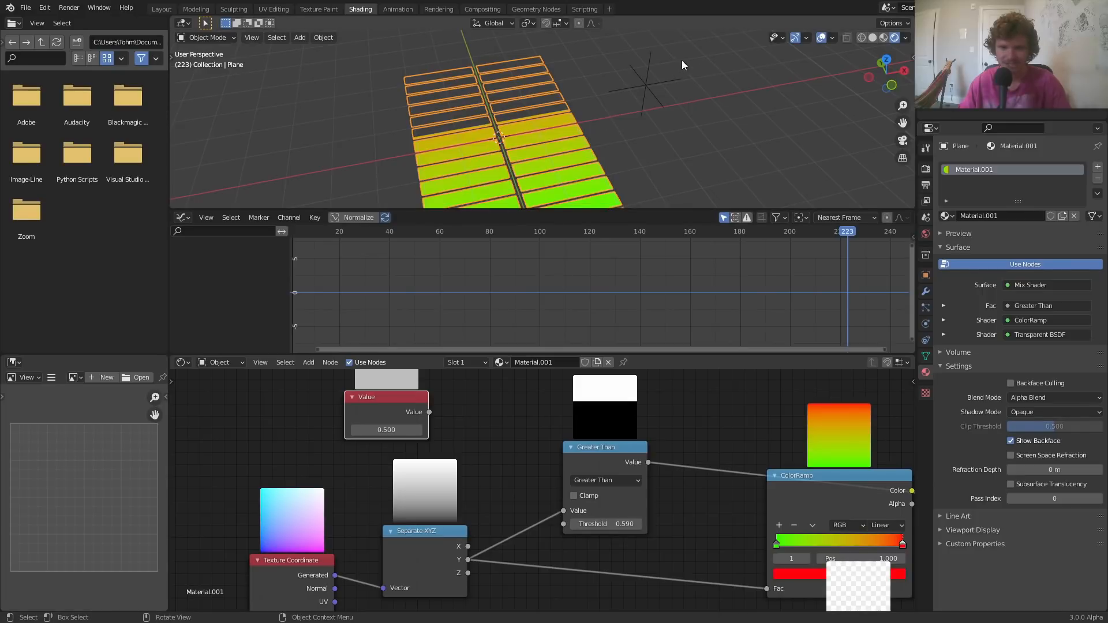
Show the empty's transform values and copy its Z location as a new driver
click(643, 90)
key(n)
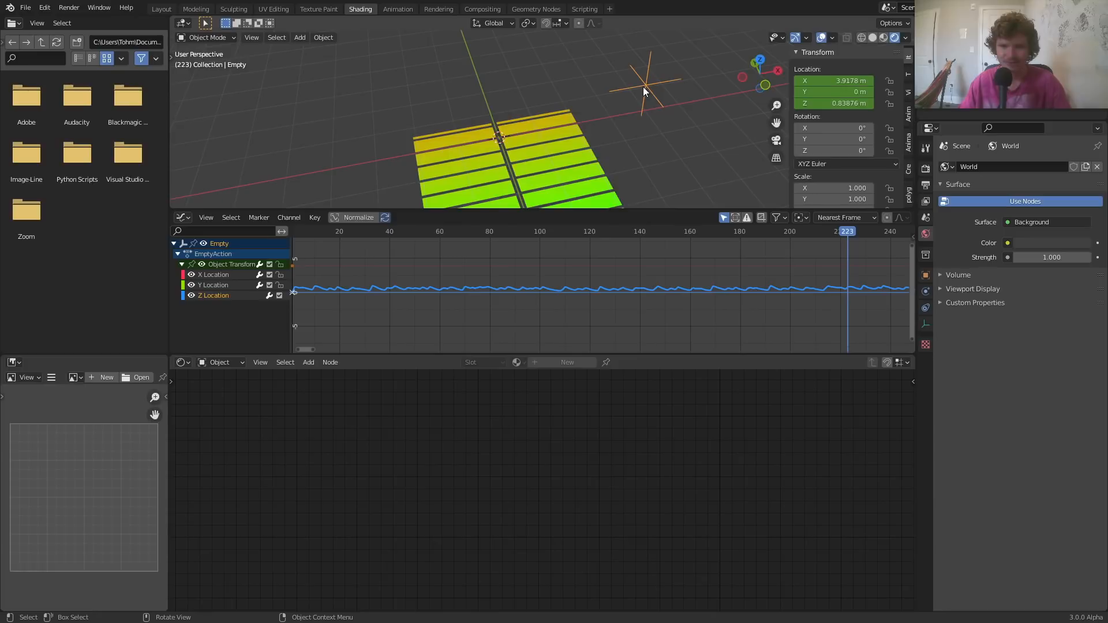
key(space)
key(space)
drag(700, 245, 617, 248)
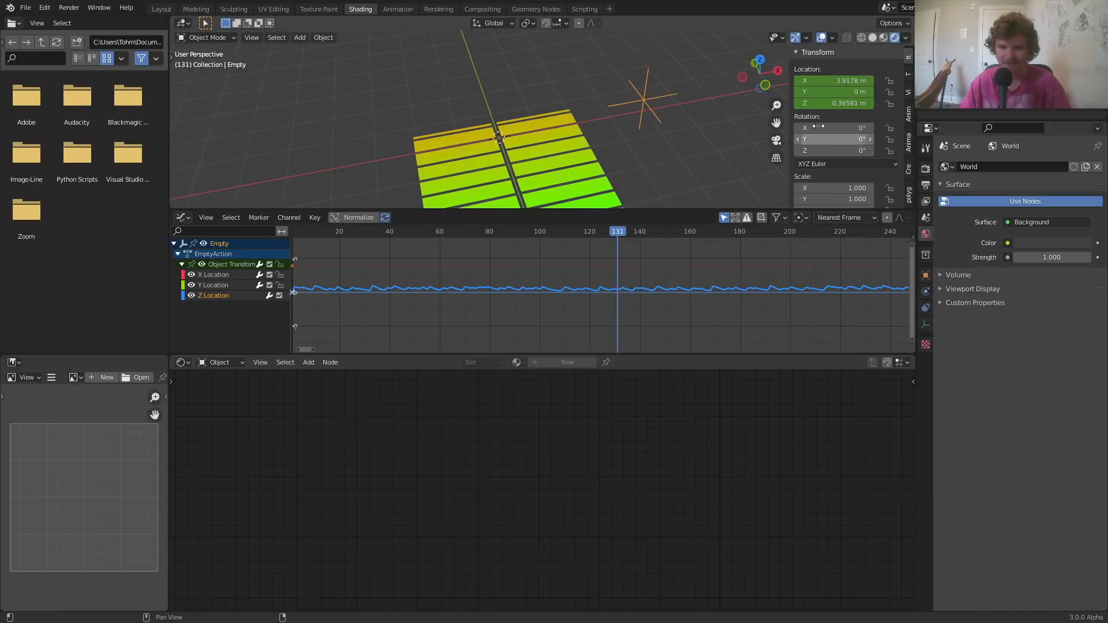
right_click(842, 107)
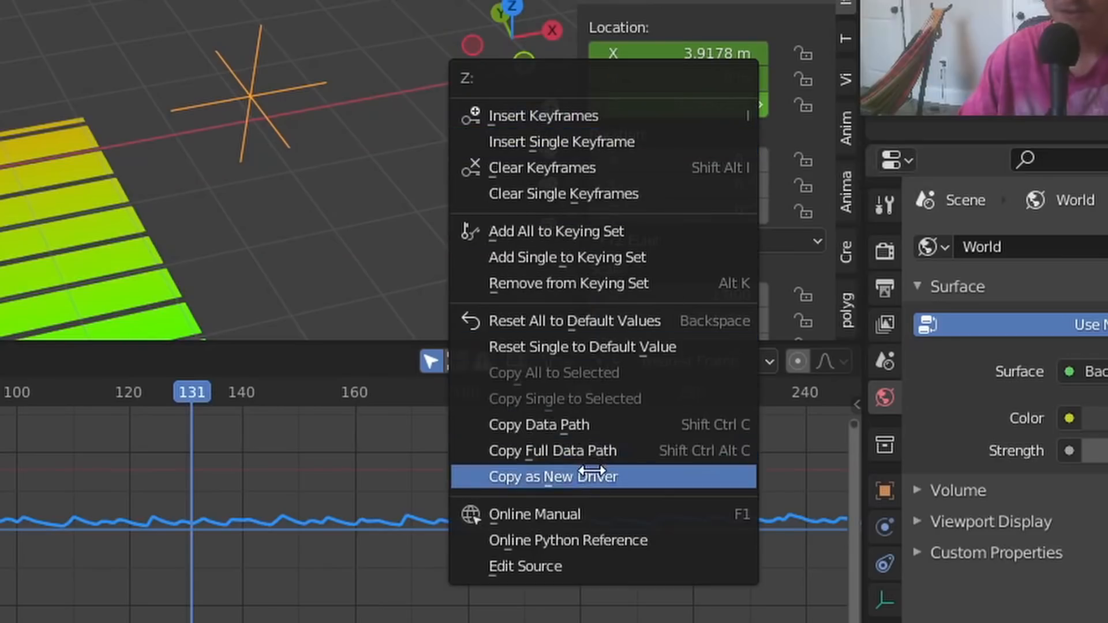
click(779, 269)
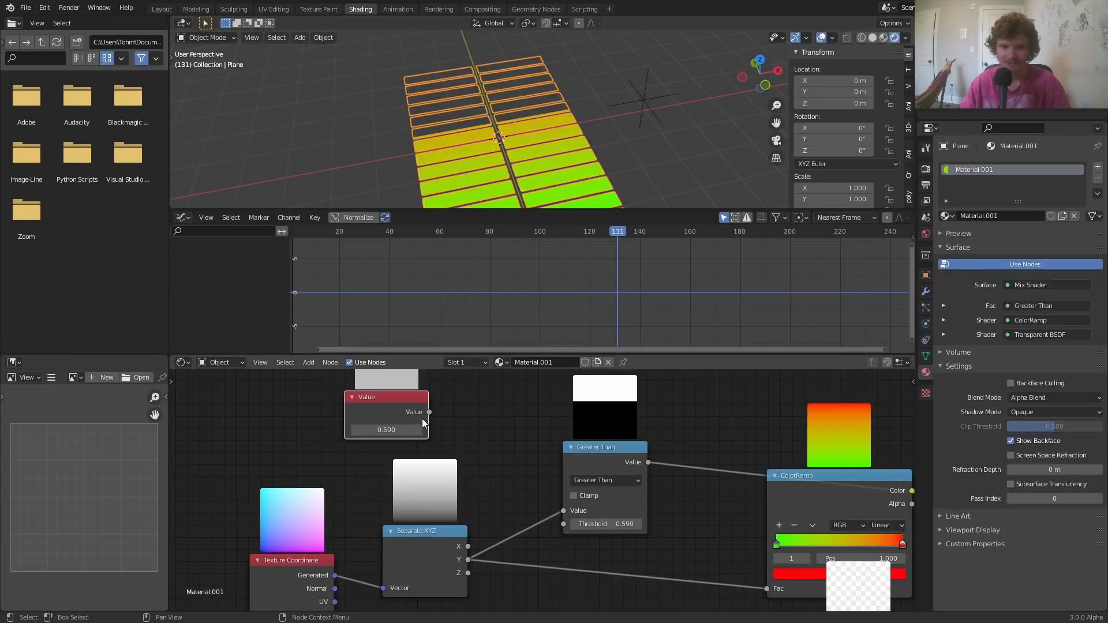
Paste the driver into the Value node, connect it to the Greater Than threshold, and play the animation from the top view
right_click(406, 430)
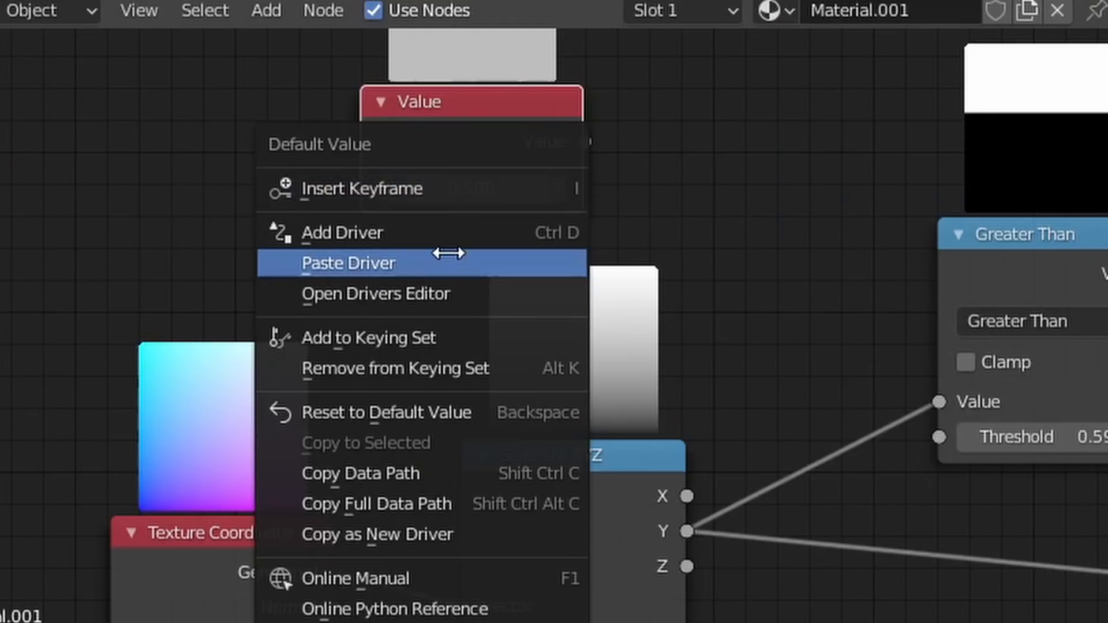
click(438, 266)
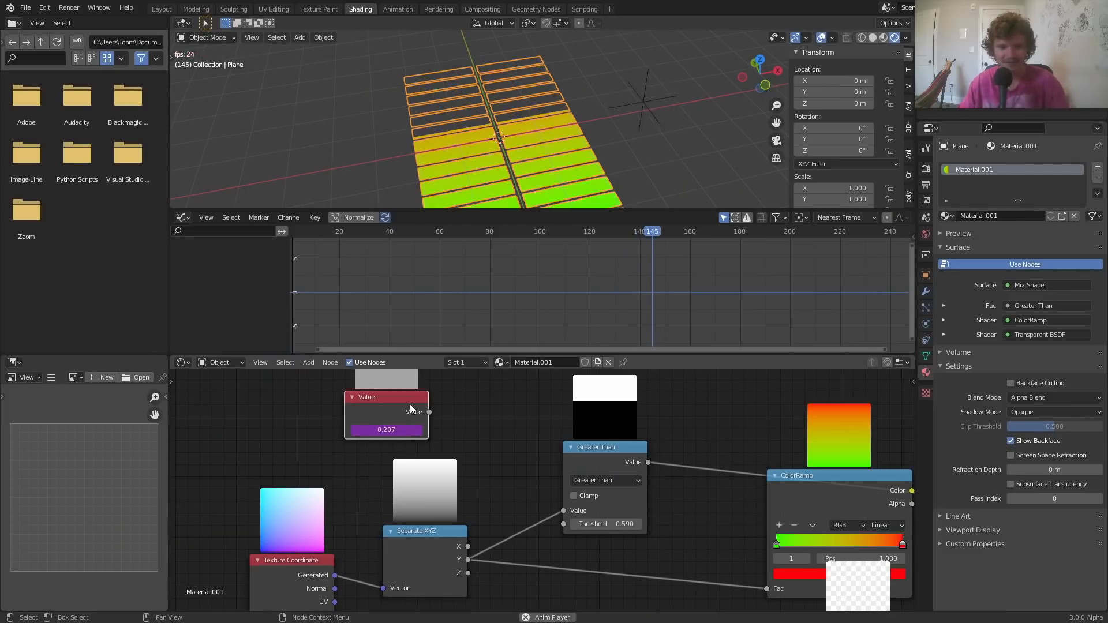
drag(532, 446, 563, 525)
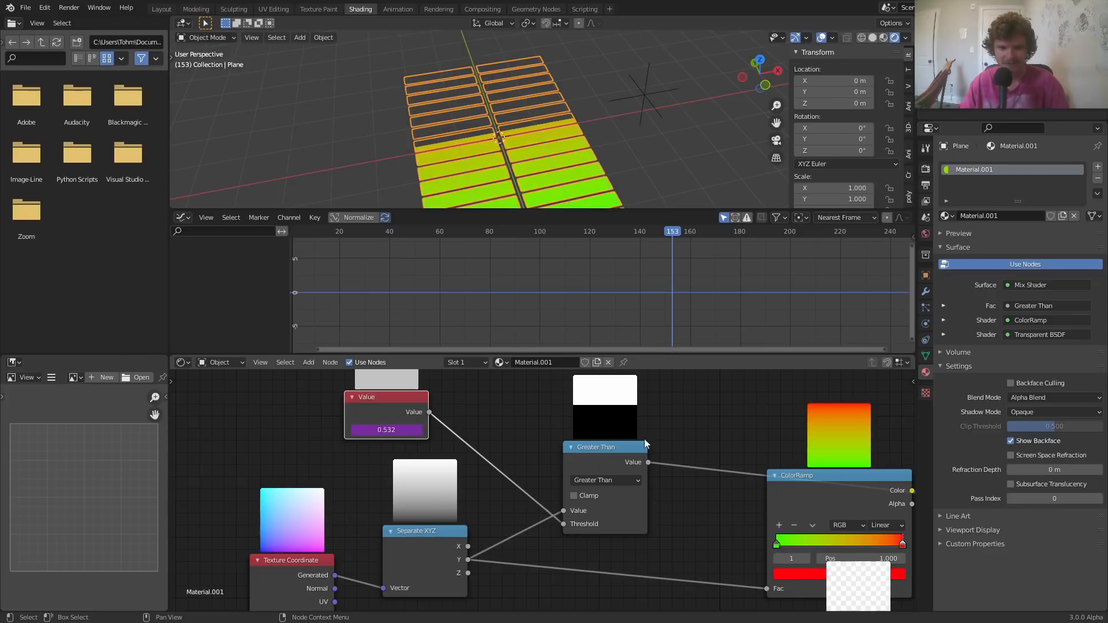
click(761, 61)
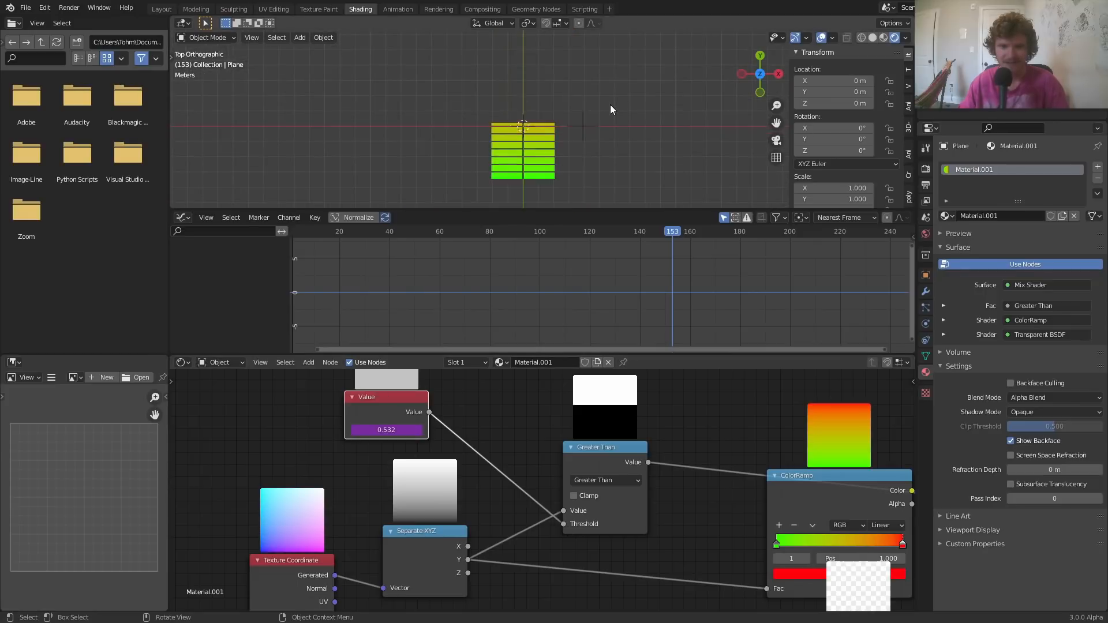
key(space)
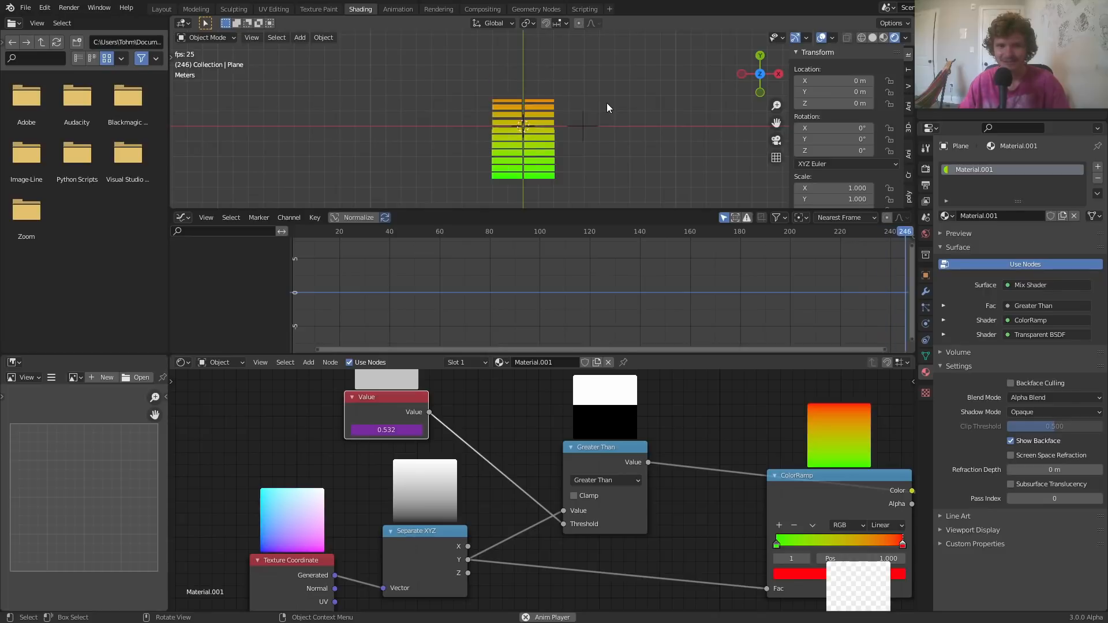
Insert a Math node set to Multiply between the Value and Greater Than nodes, with a multiplier of 2
middle_drag(404, 429, 508, 443)
key(shift+a)
text(math)
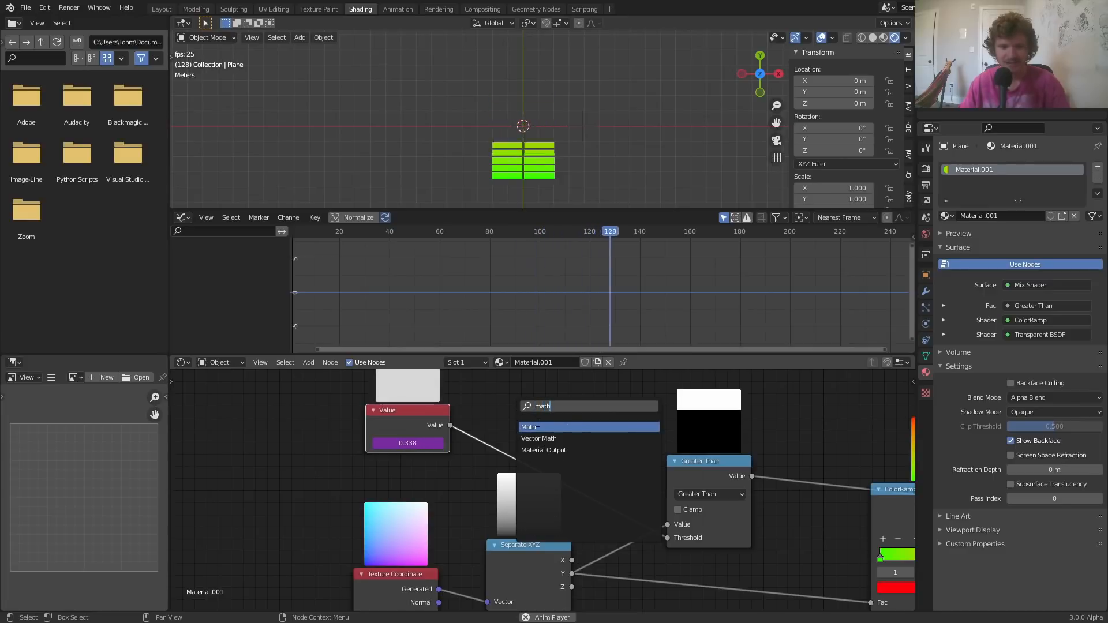
key(Return)
click(503, 401)
click(539, 443)
click(529, 321)
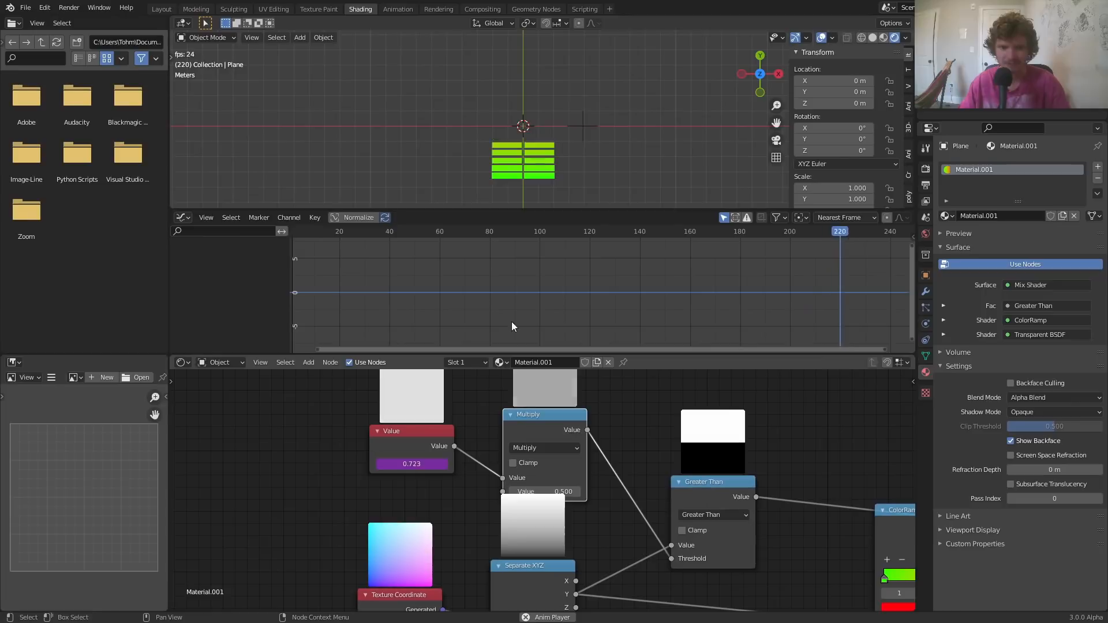
click(546, 491)
text(2)
key(Return)
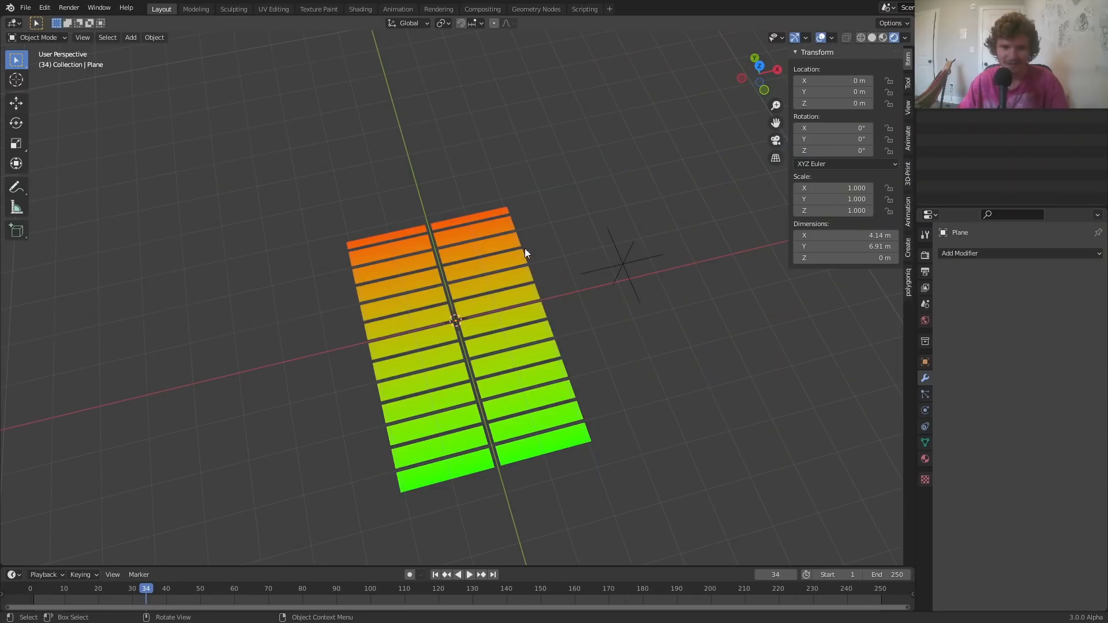
Reset the camera's X and Y location and rotation to 0, raise it to Z 21.73 m, and look through it
middle_drag(524, 248, 482, 275)
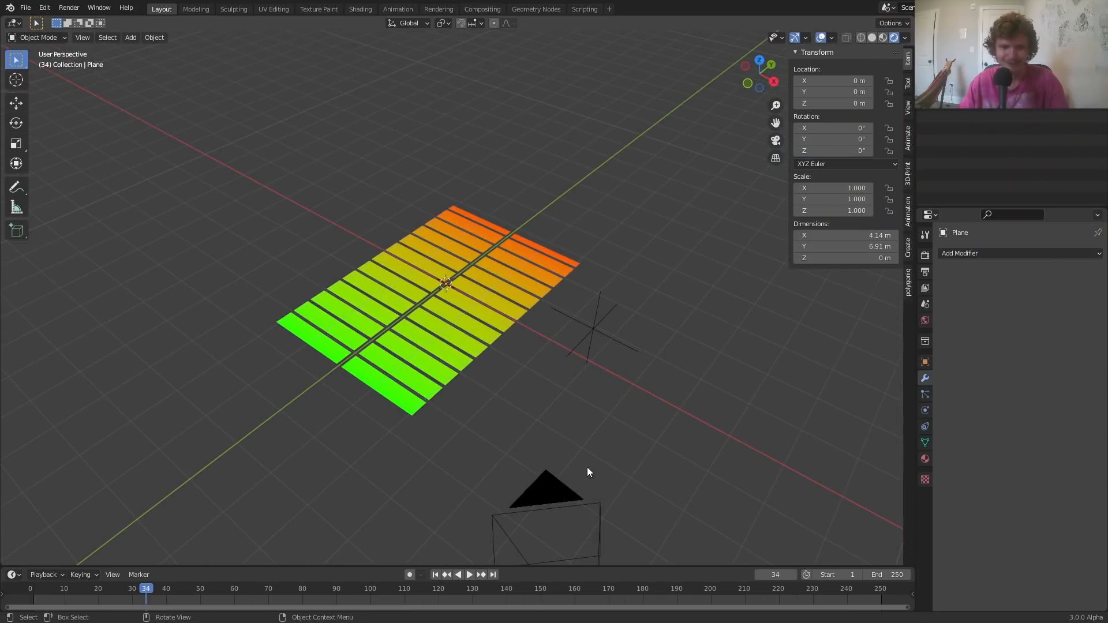
click(549, 483)
key(n)
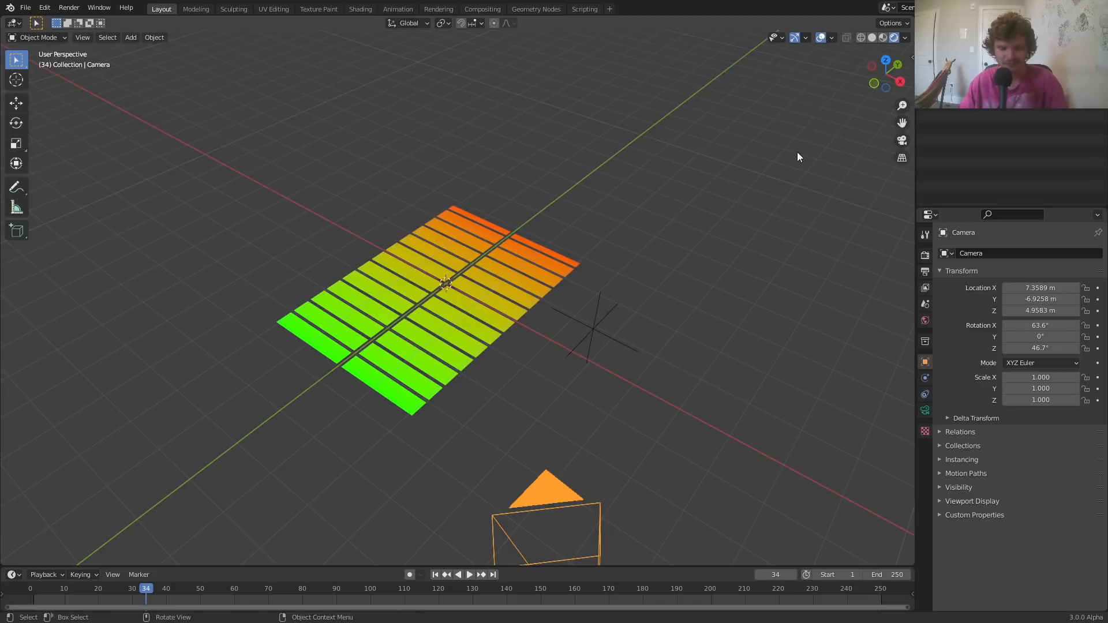
key(n)
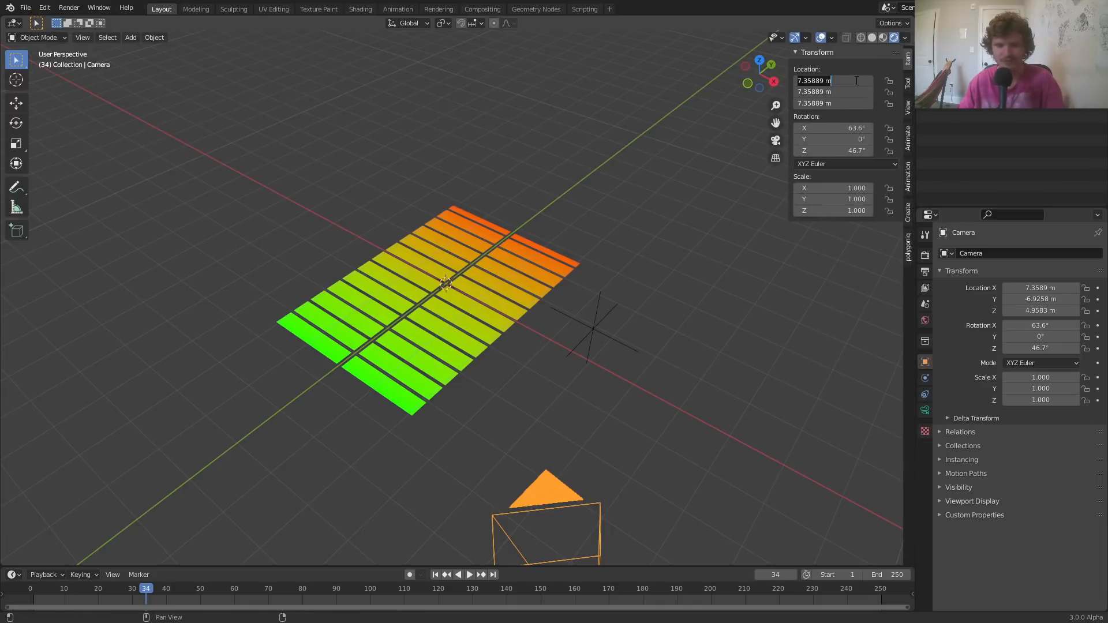
key(BackSpace)
key(BackSpace)
drag(816, 105, 869, 105)
click(776, 140)
Play the animation through the camera, go to frame 147, and render a test image
key(space)
key(space)
key(space)
key(space)
drag(251, 590, 531, 566)
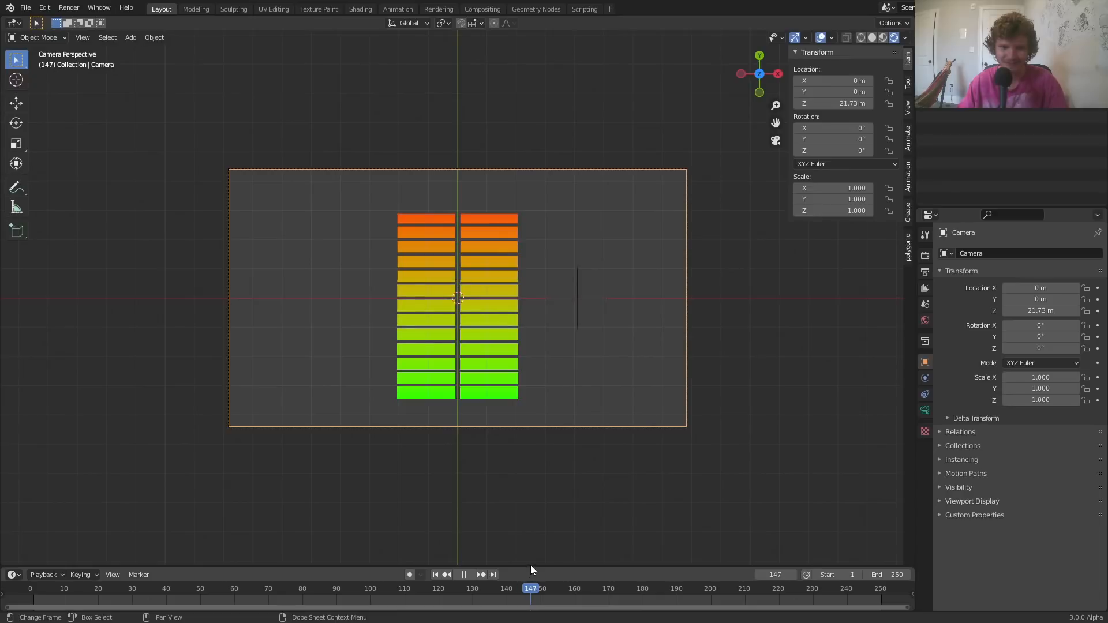
scroll(485, 307, up, 2)
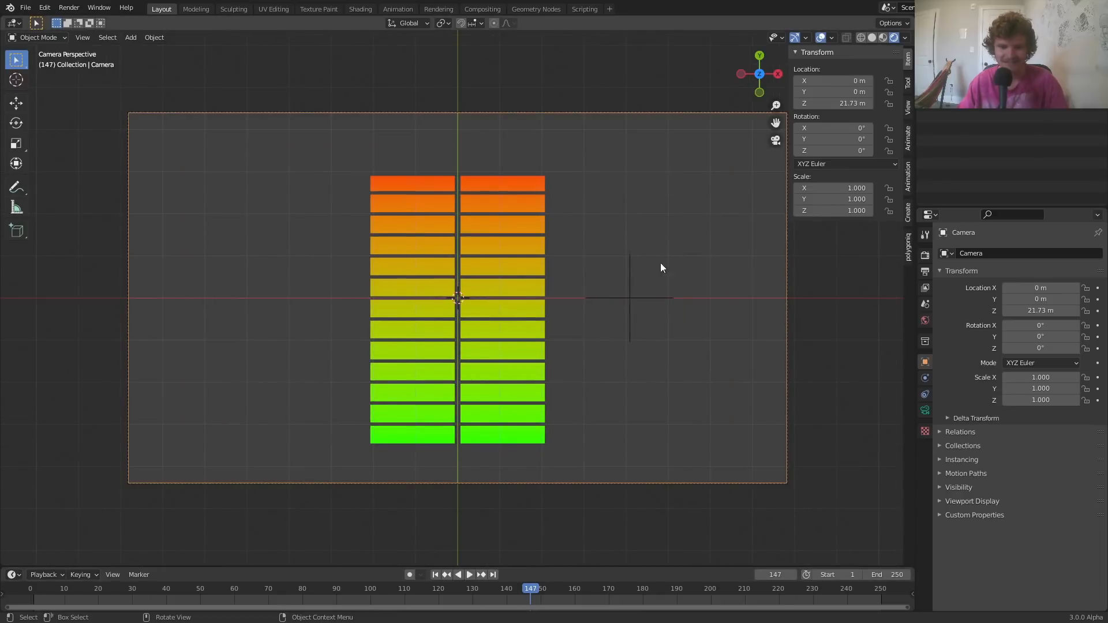
key(F12)
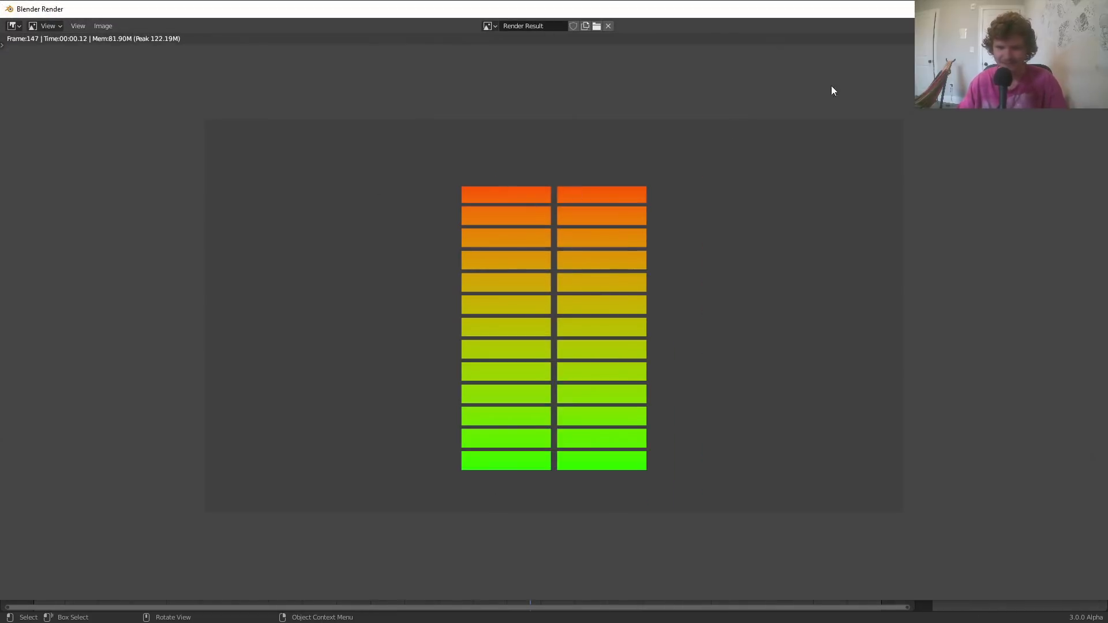
click(1095, 8)
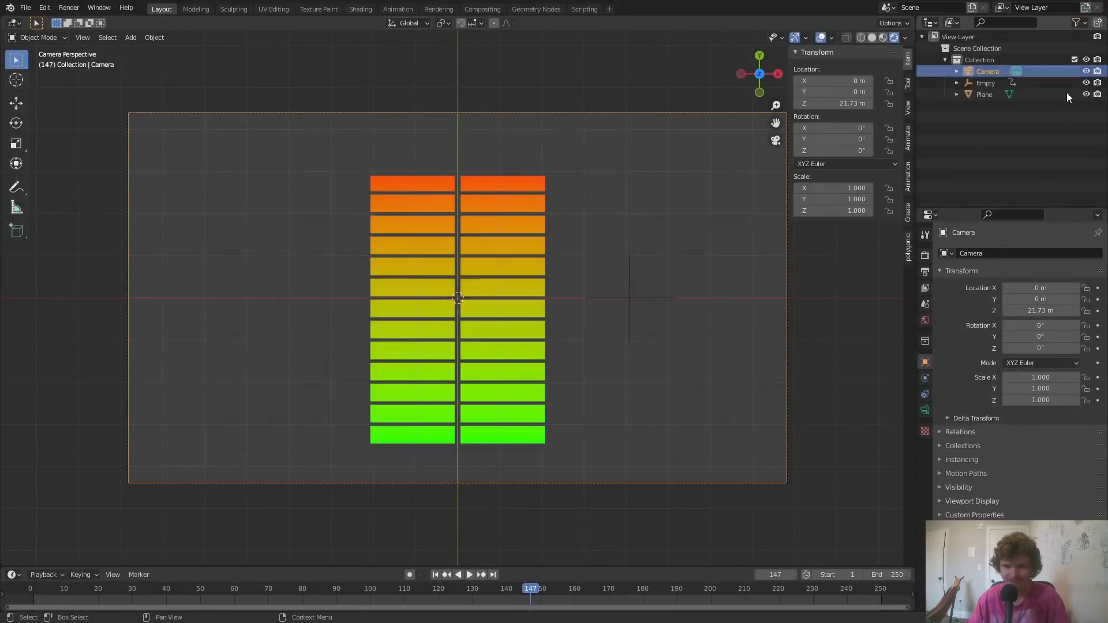
Make the film transparent in the Eevee render settings and render frame 147 again
click(925, 255)
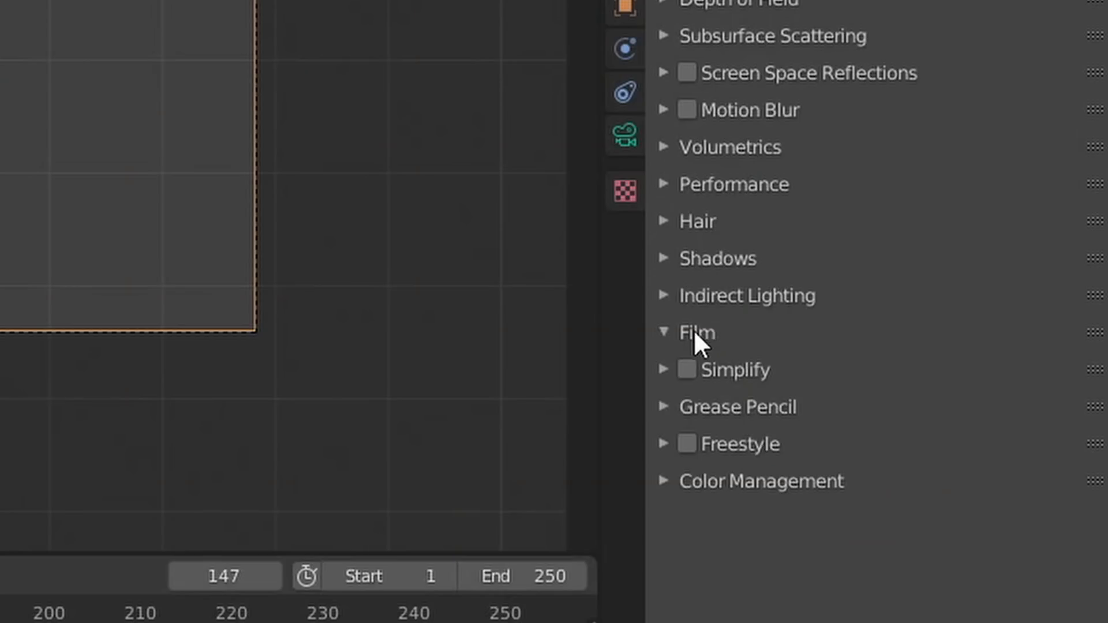
click(950, 484)
click(842, 413)
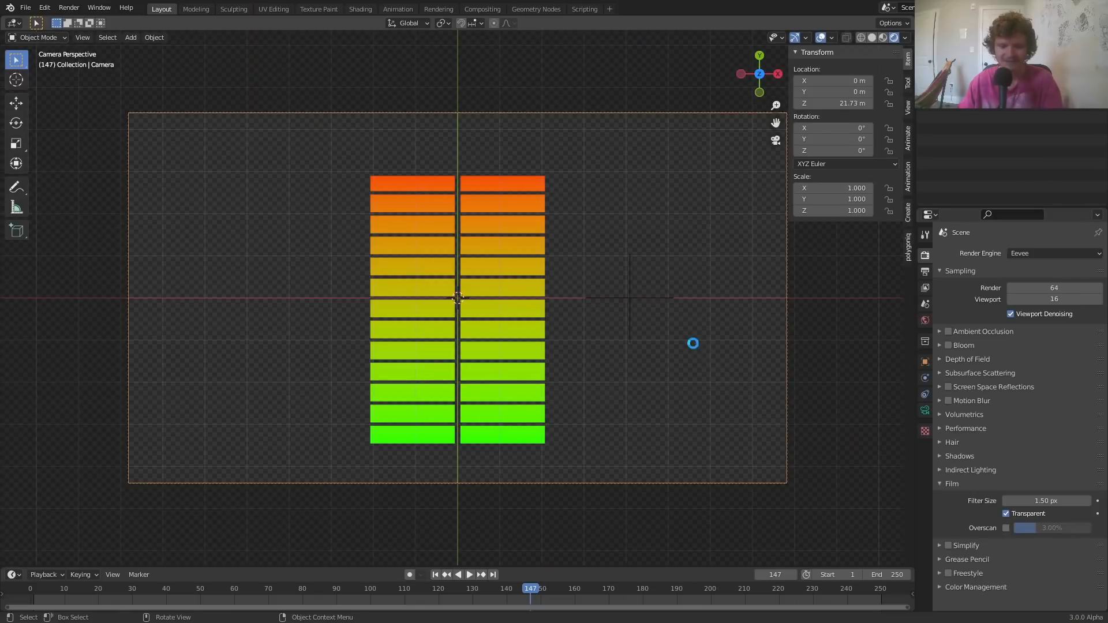
key(F12)
scroll(552, 306, down, 2)
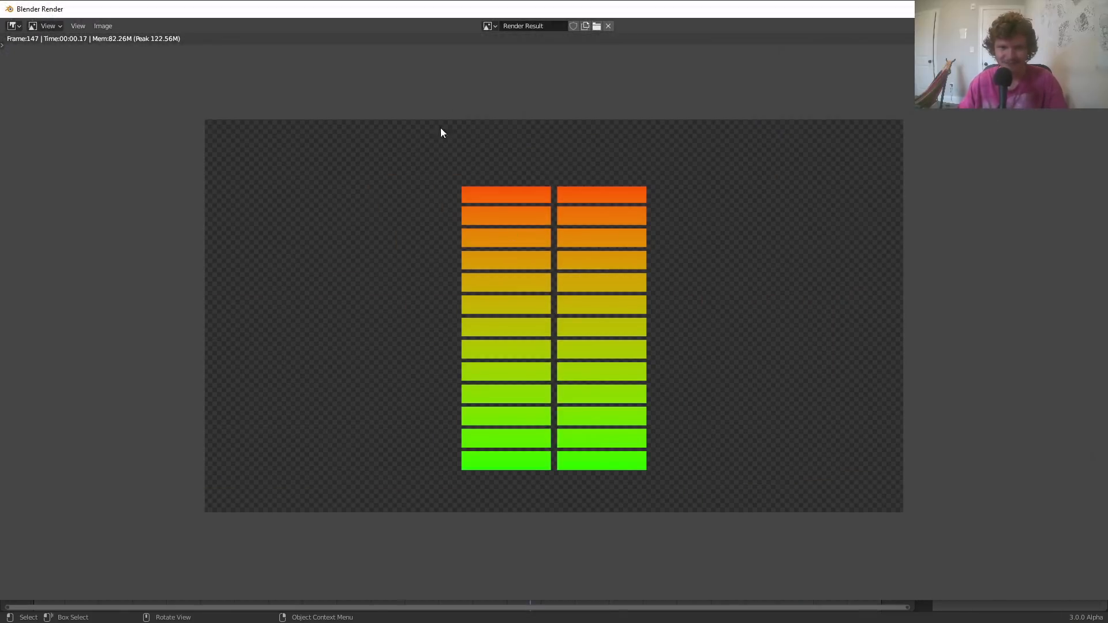
key(Escape)
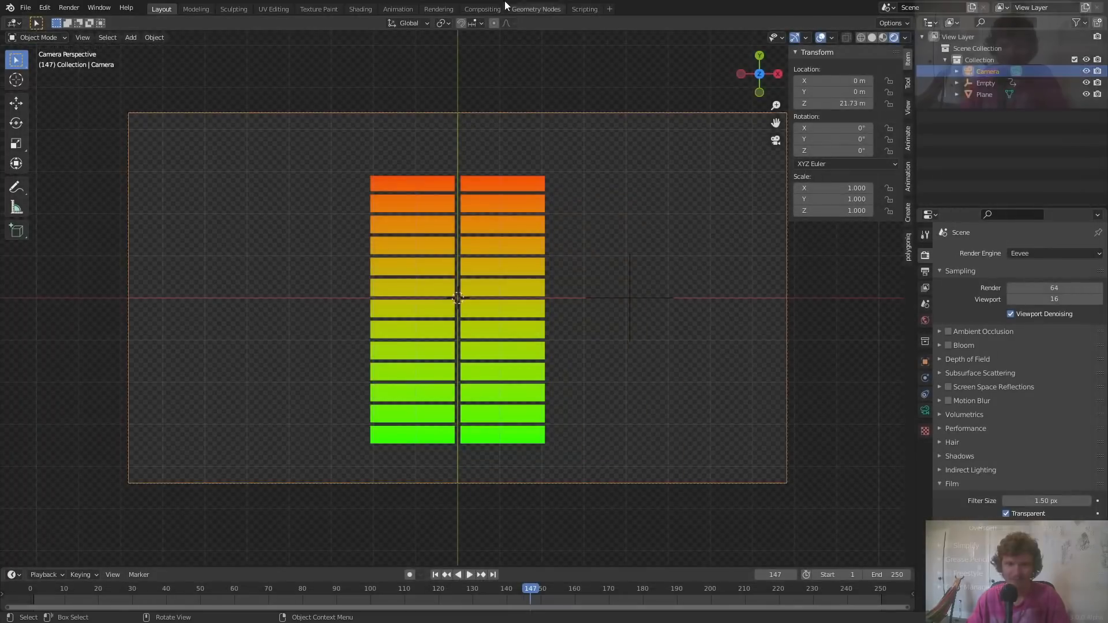
Enable compositing nodes and show the Render Layers image in a Viewer node over the backdrop
click(477, 9)
click(136, 22)
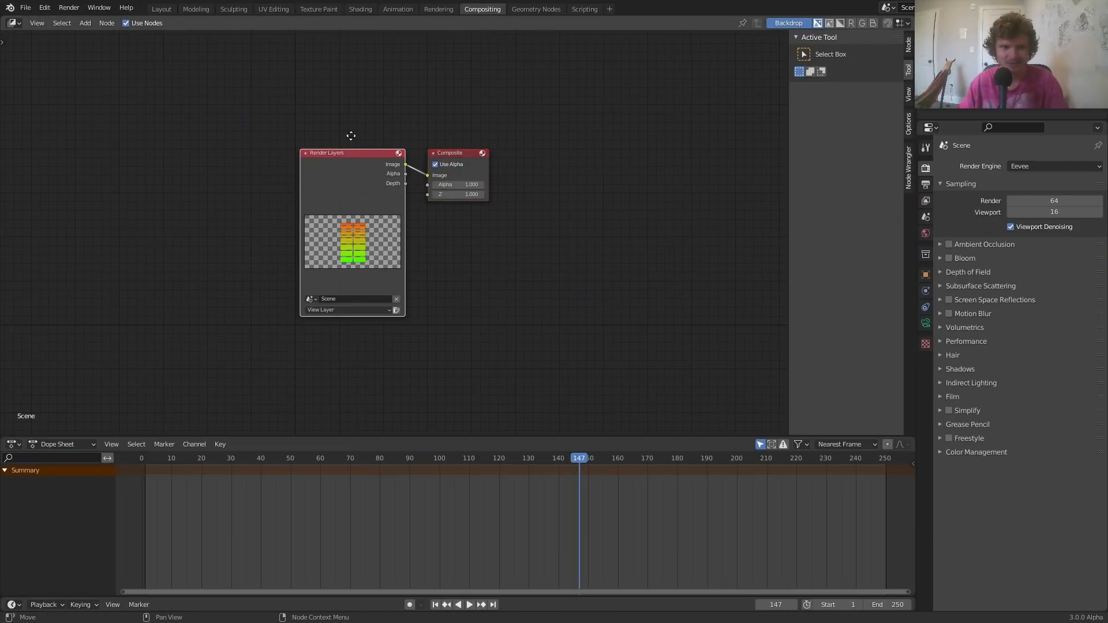
drag(353, 146, 185, 133)
ctrl+shift+click(180, 133)
Move the Composite and Viewer nodes away from Render Layers and add a reroute point on their shared image links
drag(300, 150, 451, 212)
drag(545, 263, 394, 144)
key(g)
click(594, 160)
shift+right_drag(546, 247, 524, 148)
middle_drag(467, 148, 625, 178)
scroll(371, 202, up, 3)
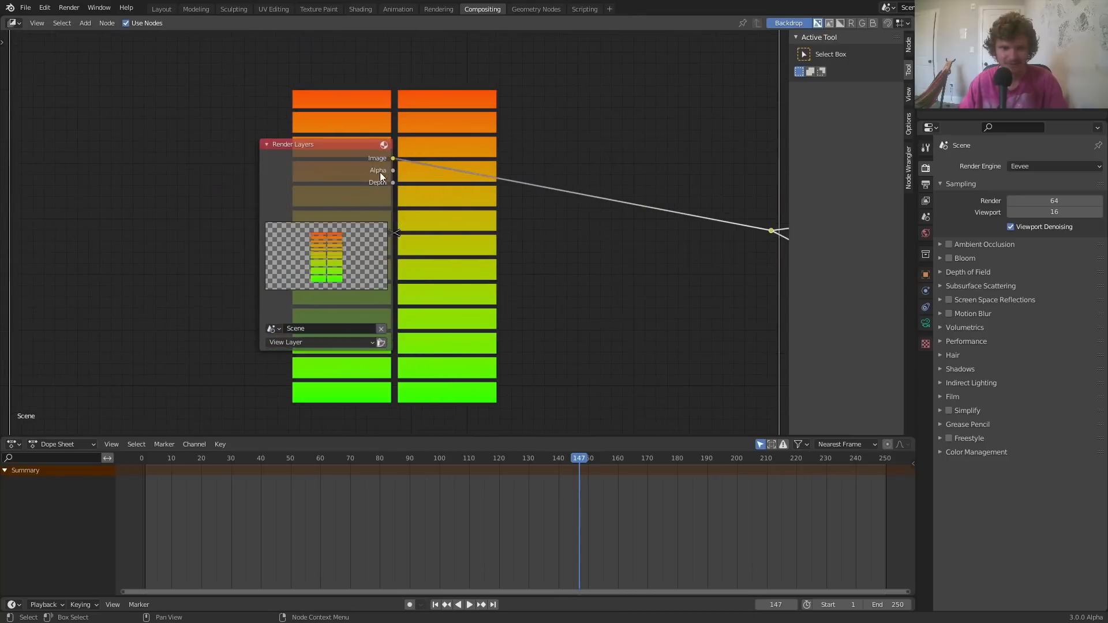
Preview the Render Layers alpha and insert a Dilate/Erode node between it and the Viewer
middle_drag(387, 173, 259, 187)
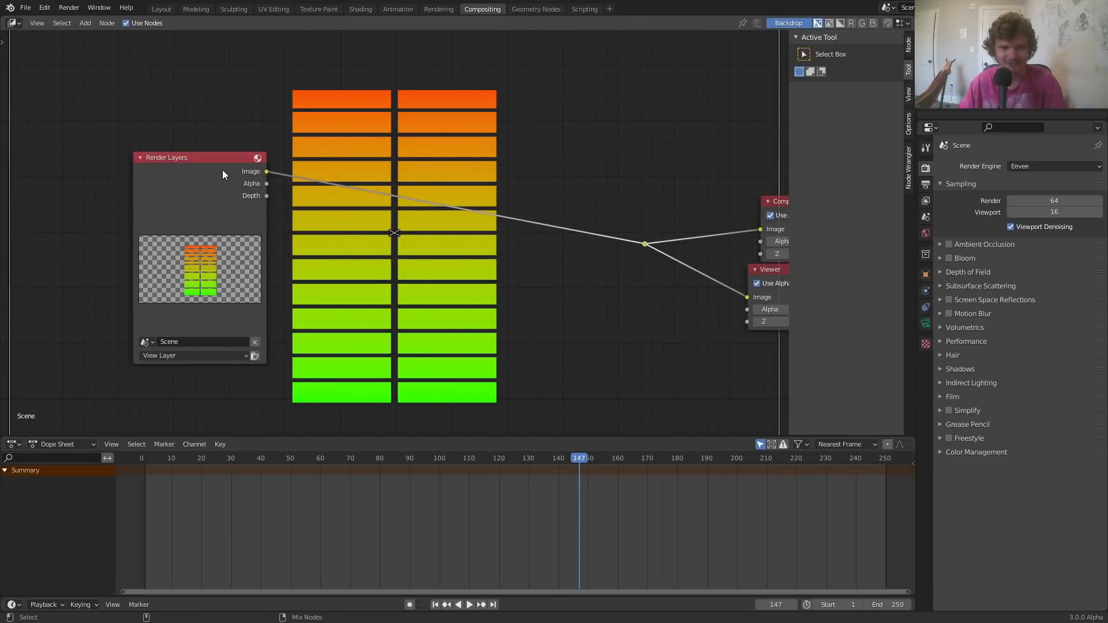
ctrl+shift+click(223, 171)
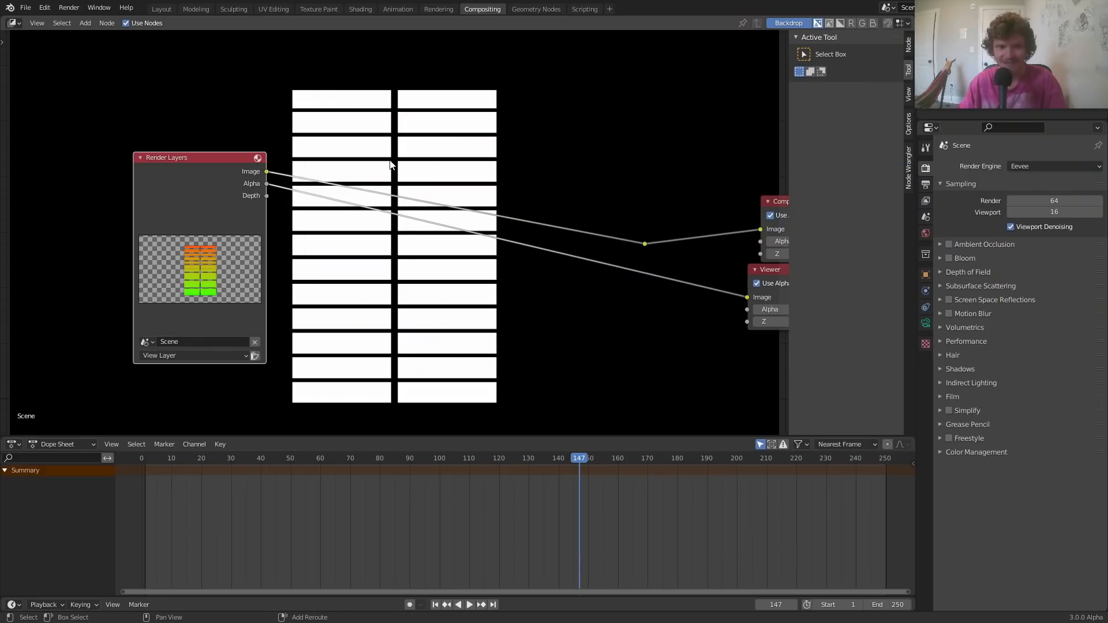
key(shift+a)
text(dil)
key(Return)
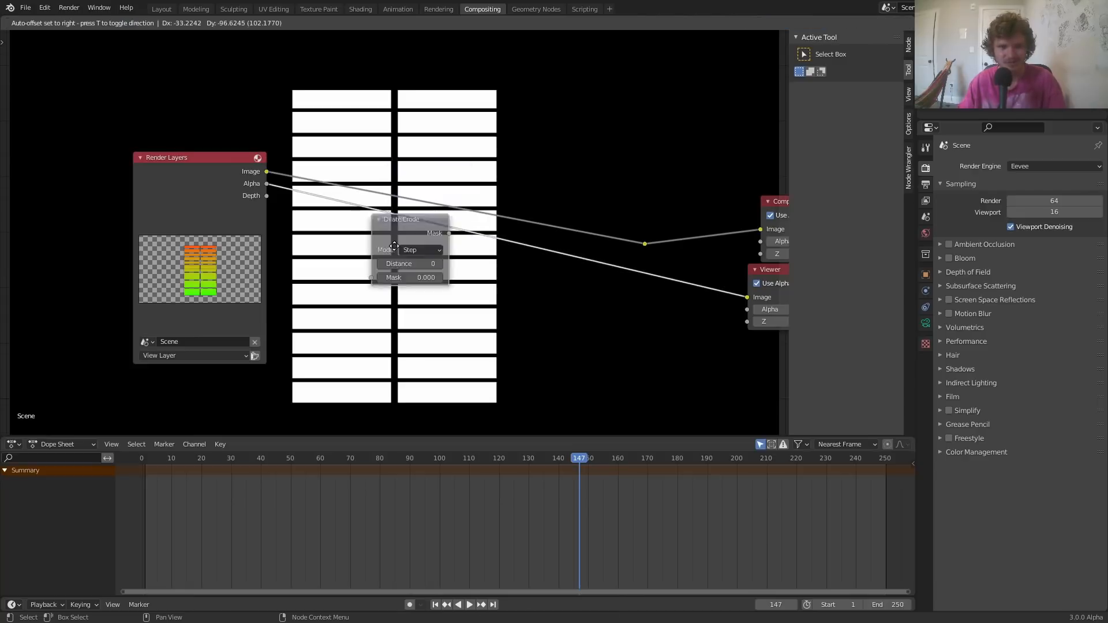
click(382, 230)
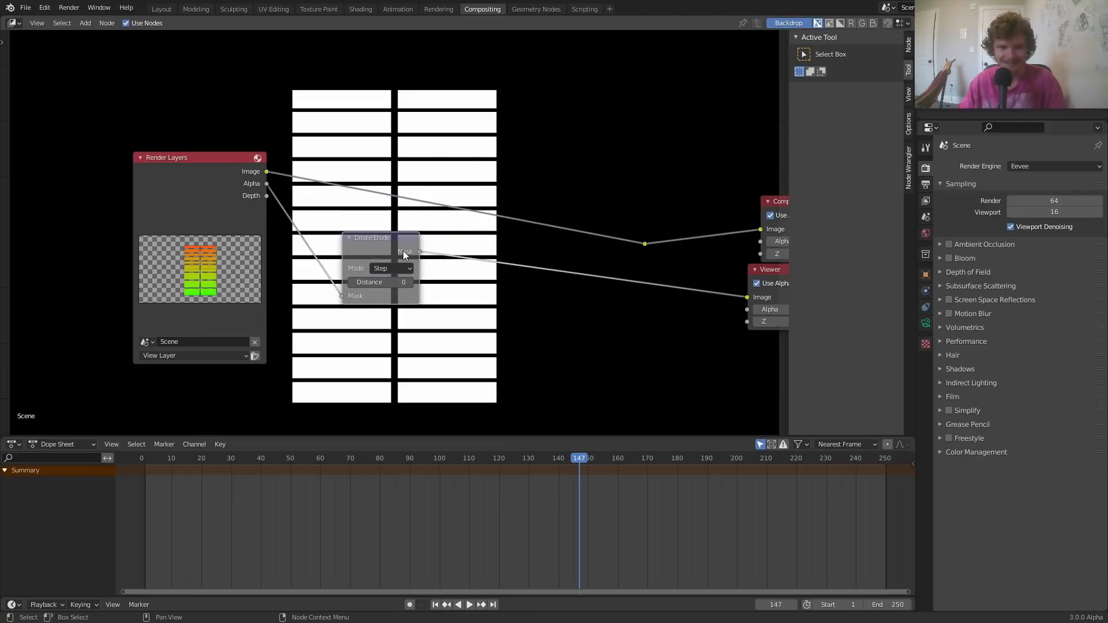
Set the Dilate/Erode distance to 8, compare the mask with the node muted, and move the node lower
click(411, 282)
click(411, 282)
click(411, 281)
click(410, 282)
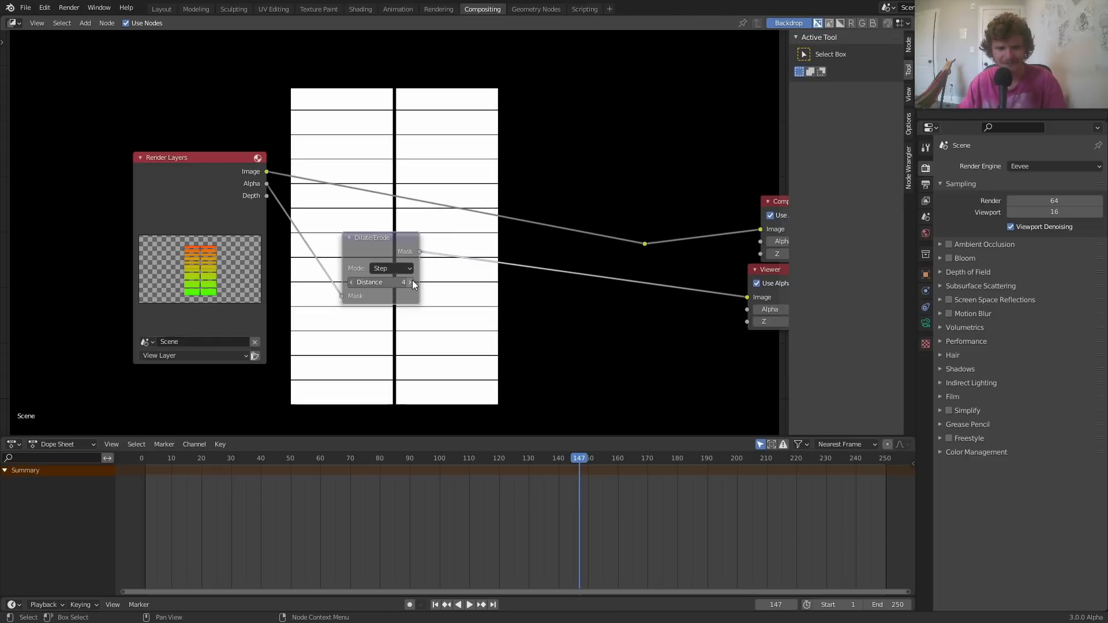
click(411, 282)
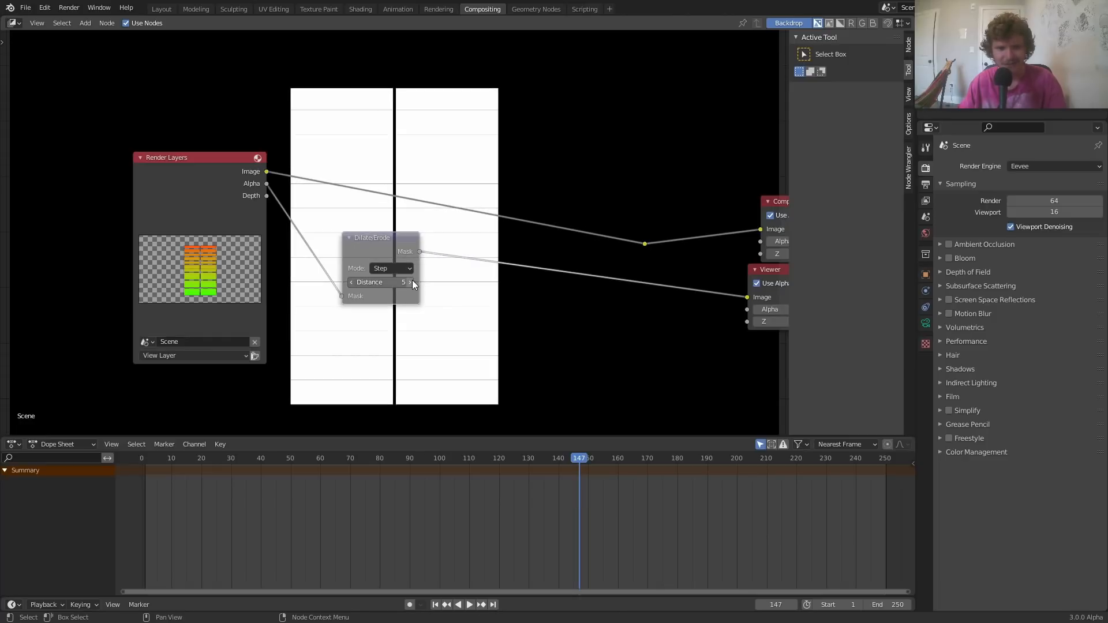
click(411, 283)
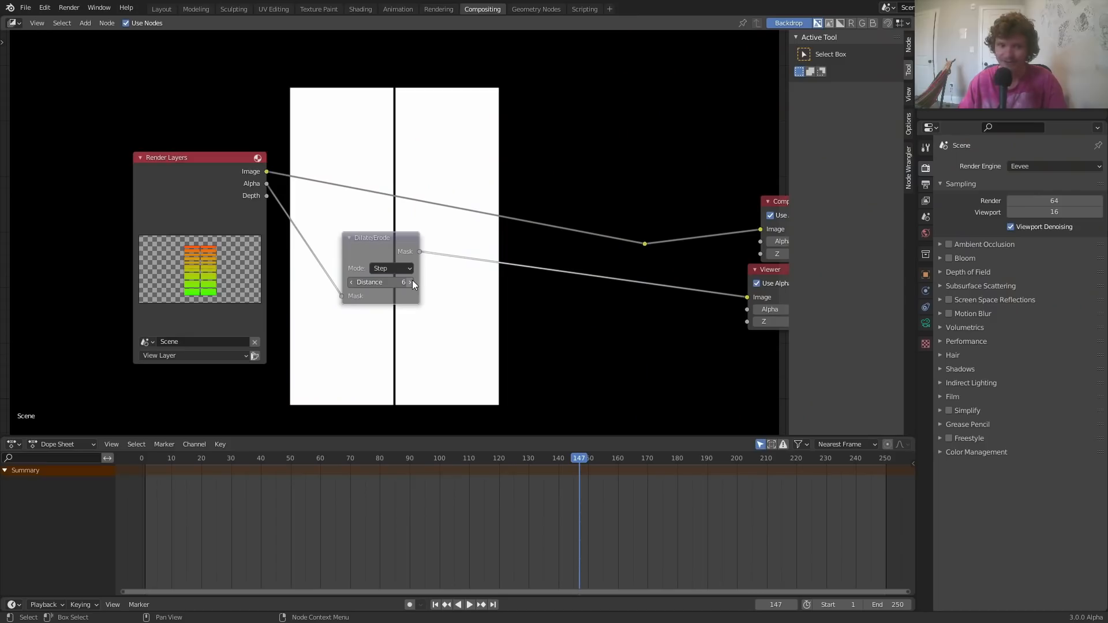
click(413, 281)
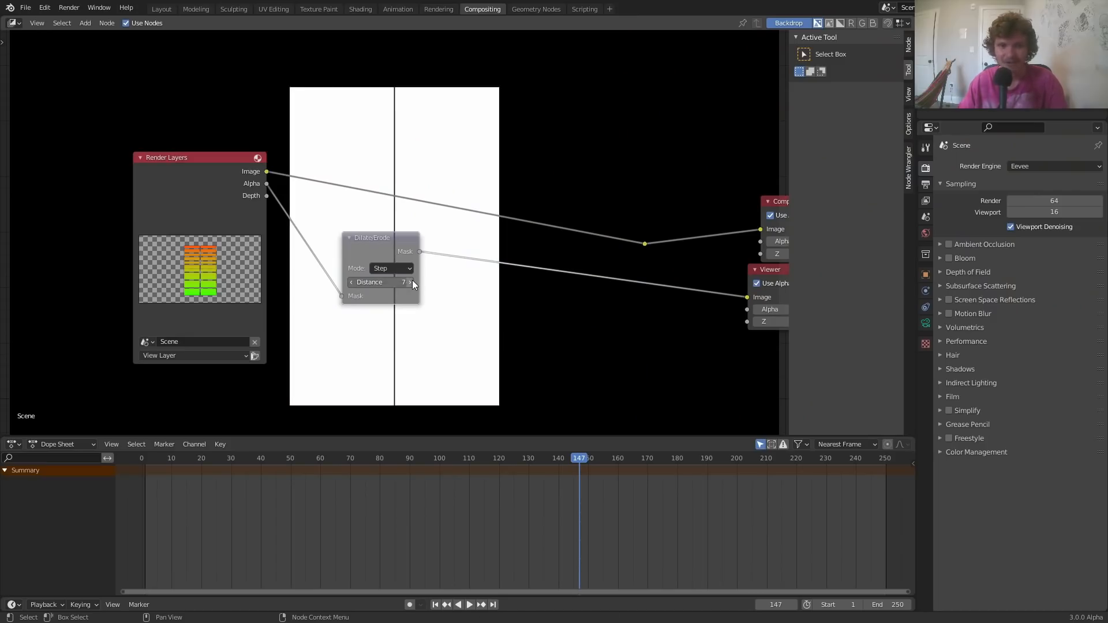
click(411, 281)
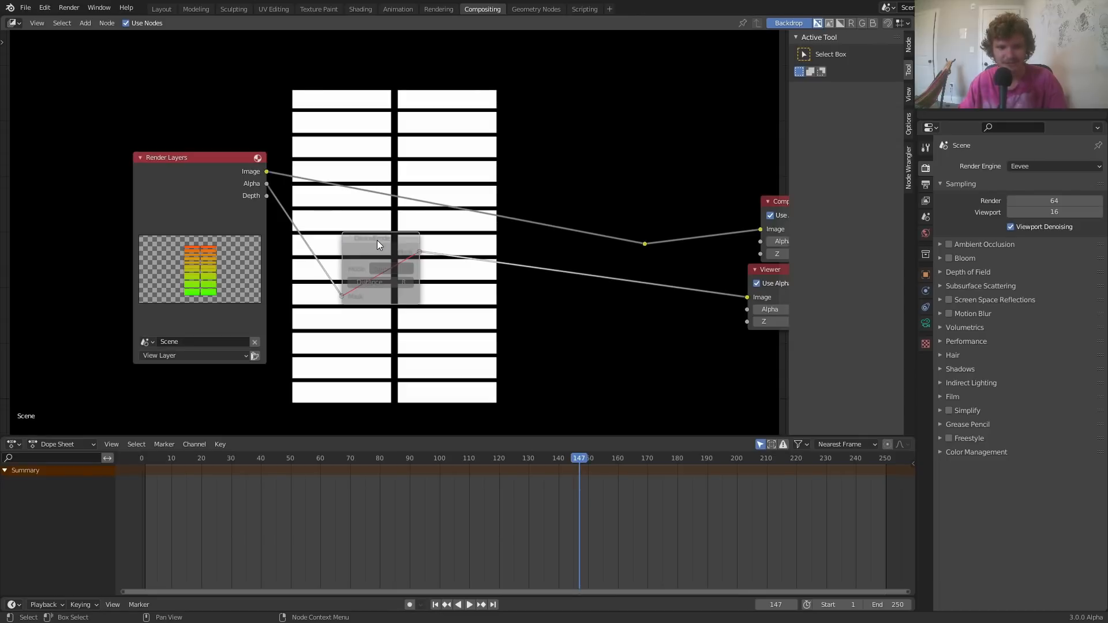
drag(388, 239, 371, 276)
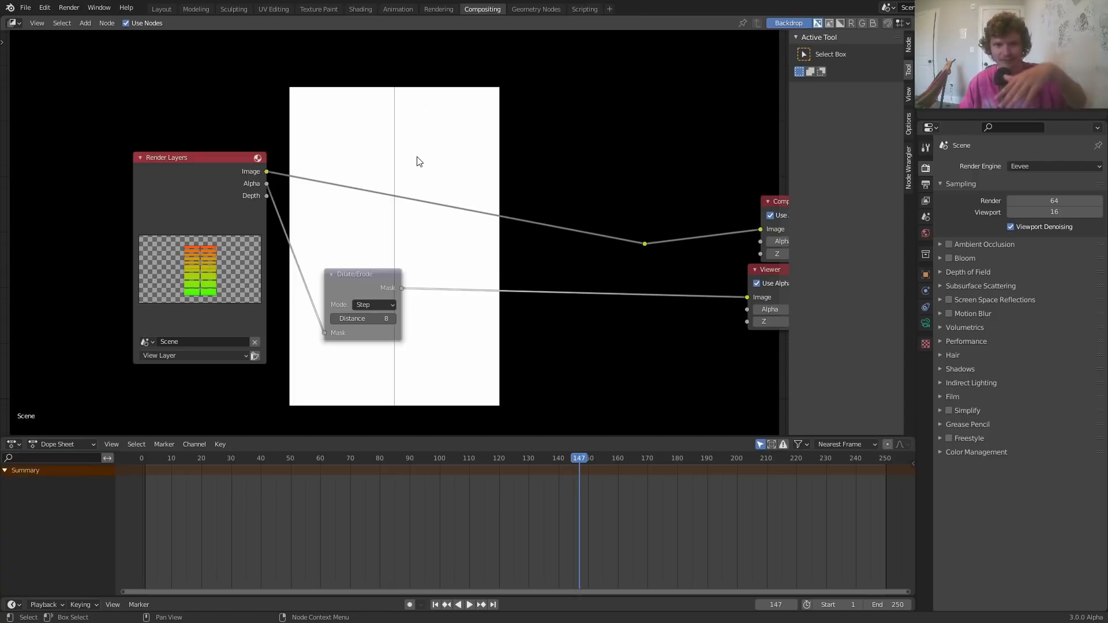
Preview the original rendered image by connecting the reroute point to the Viewer
scroll(460, 261, up, 2)
middle_drag(458, 259, 332, 250)
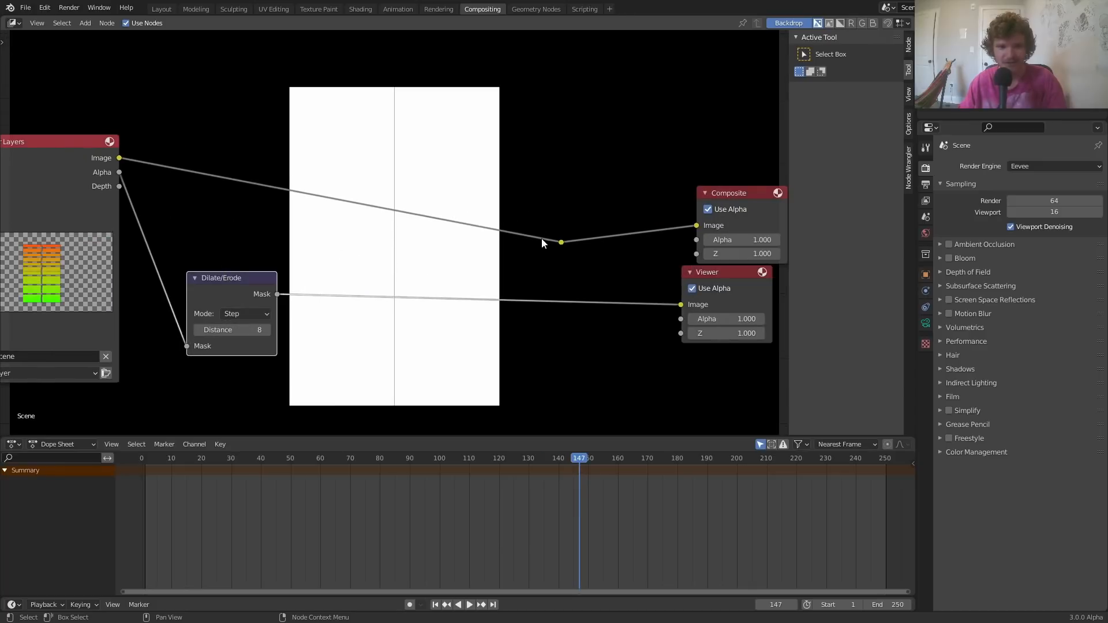
ctrl+shift+click(561, 243)
middle_drag(428, 240, 504, 235)
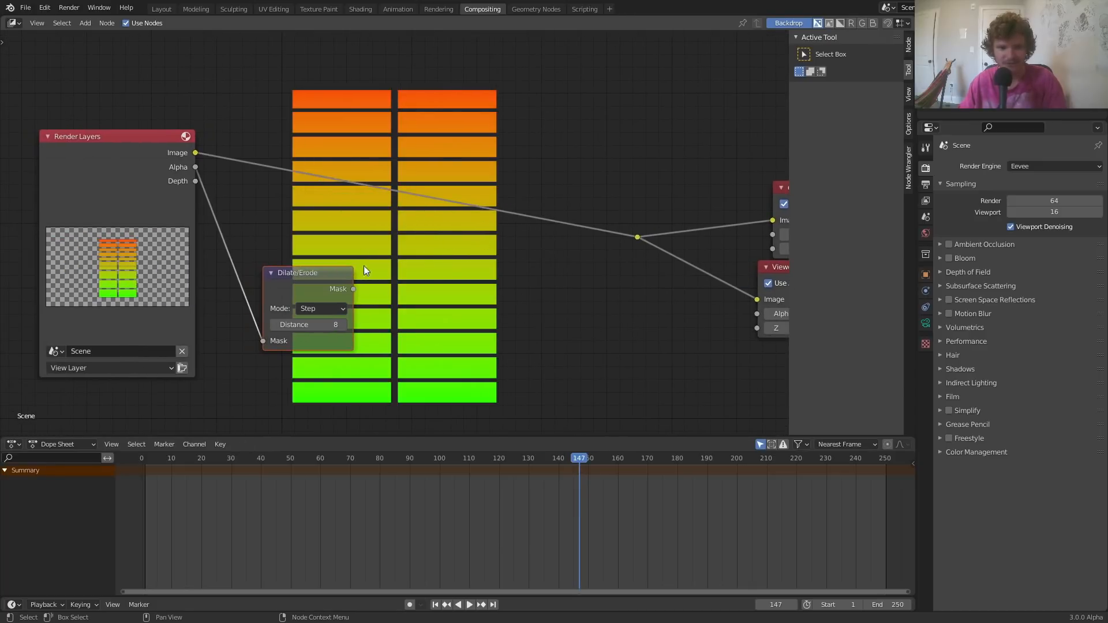
Add a Combine RGBA node, connect the dilated mask to its A input, and preview its output
key(shift+a)
click(389, 259)
text(combin)
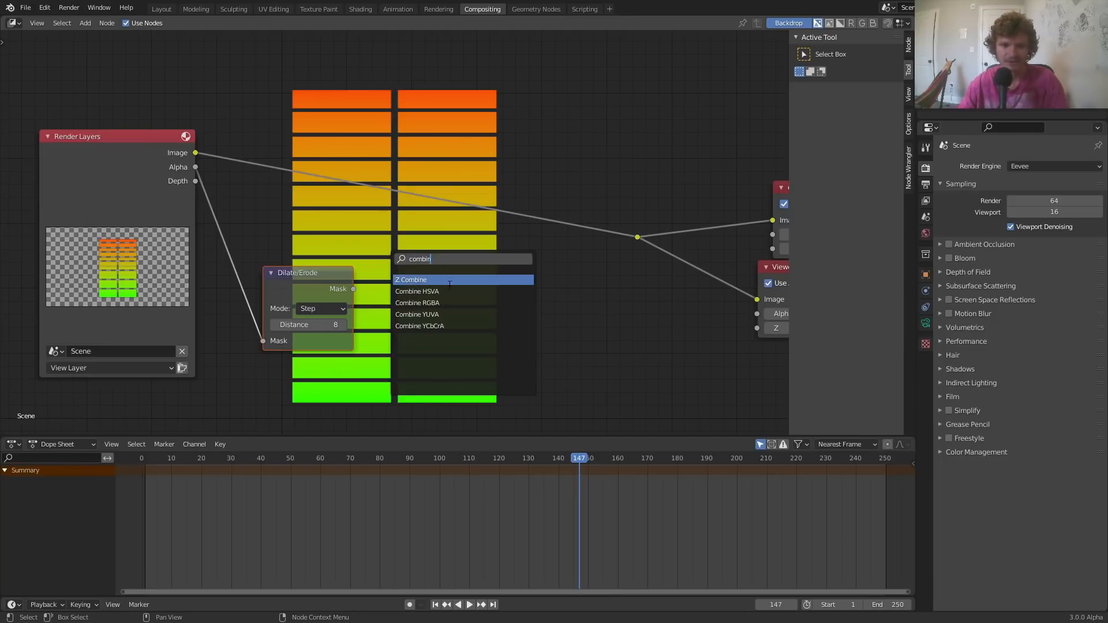
click(418, 302)
click(454, 276)
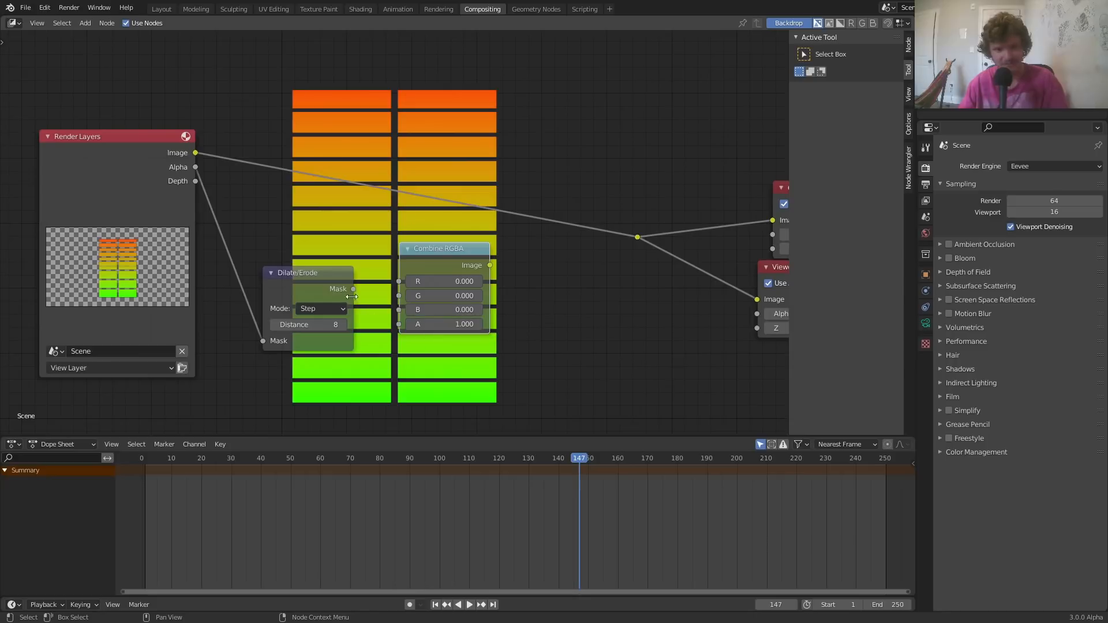
drag(353, 289, 401, 328)
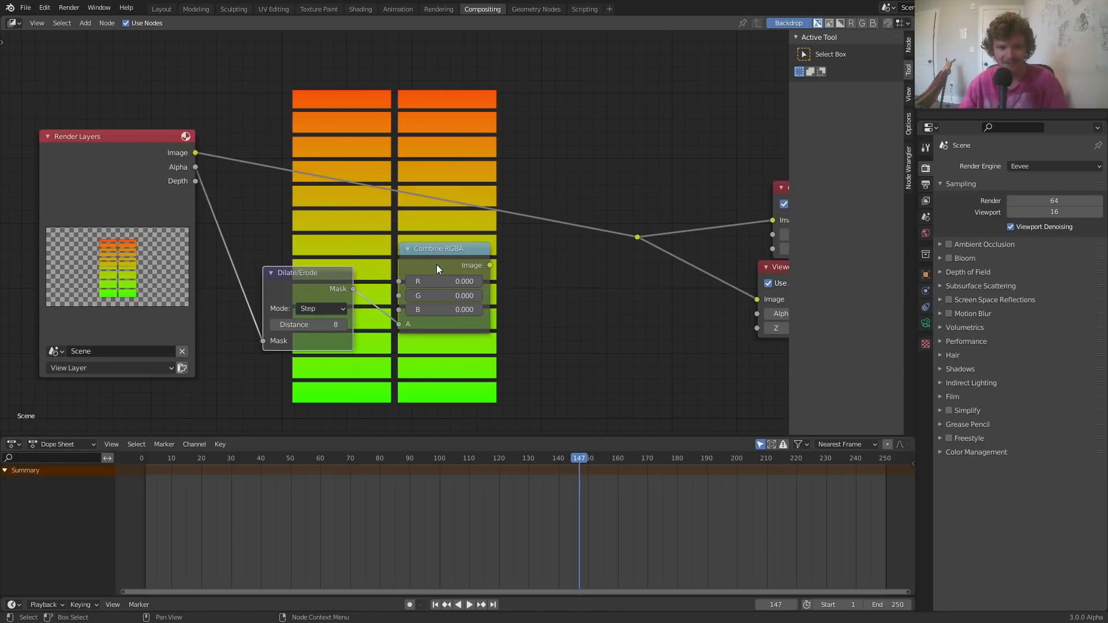
ctrl+shift+click(437, 256)
key(shift+a)
text(al)
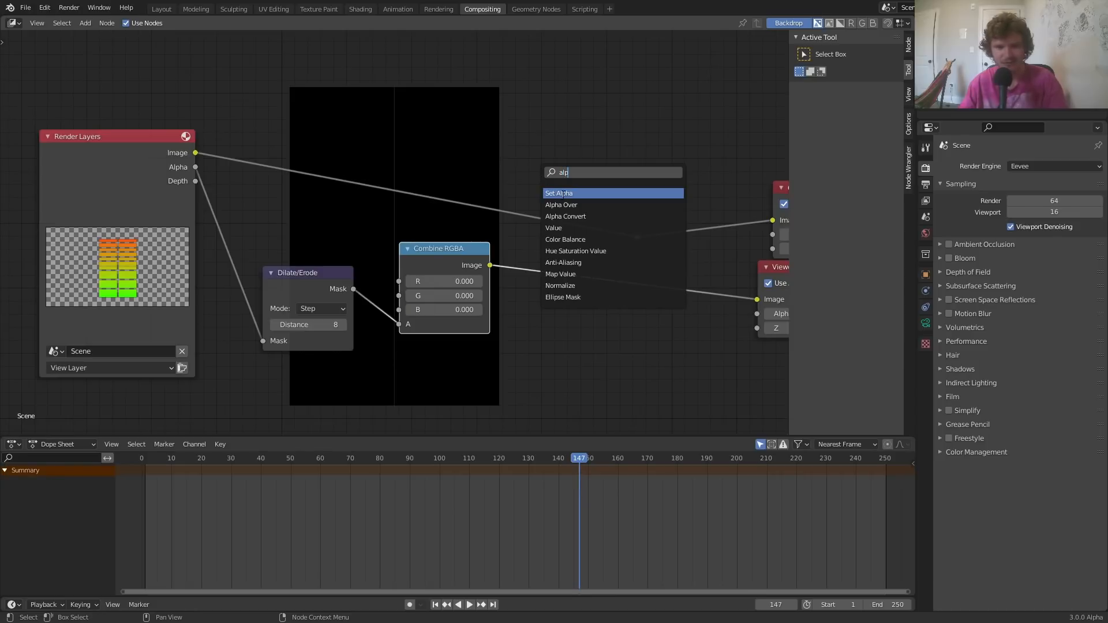
text(p)
click(563, 194)
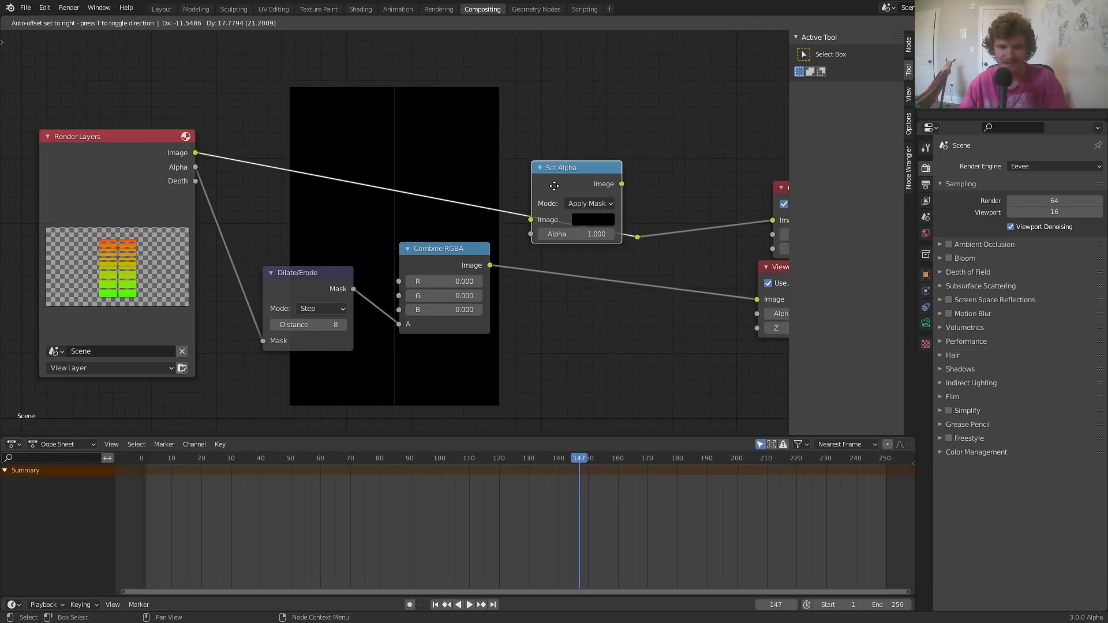
click(555, 134)
key(x)
Insert an Alpha Over node with Combine RGBA as its first image and the render as its second, and preview the result
key(shift+a)
text(al)
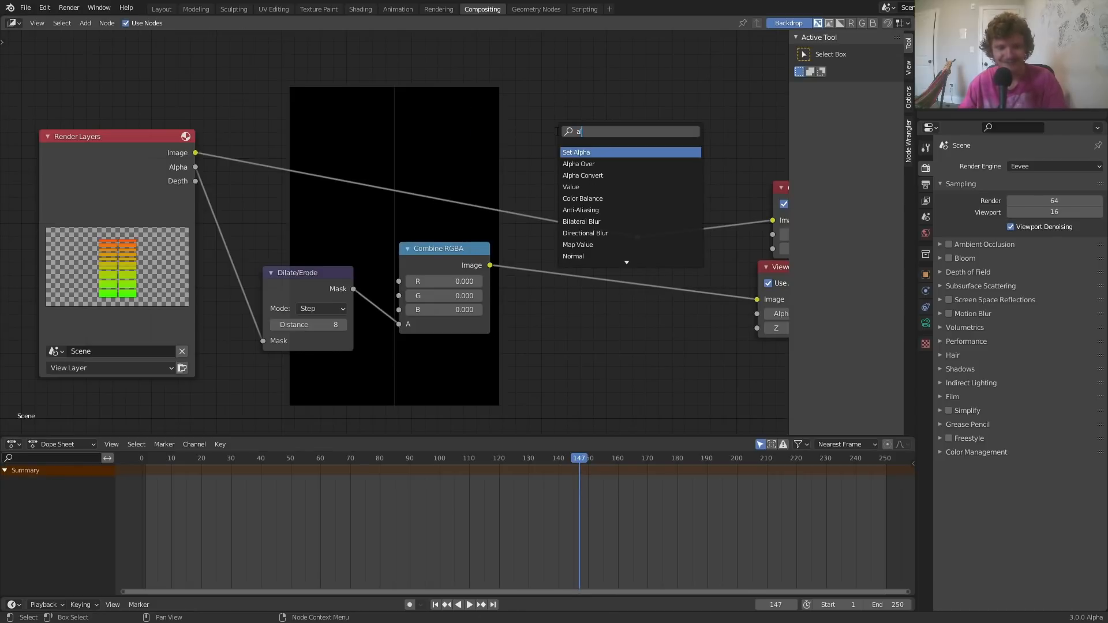
text(p)
click(579, 164)
click(510, 255)
drag(472, 263, 467, 271)
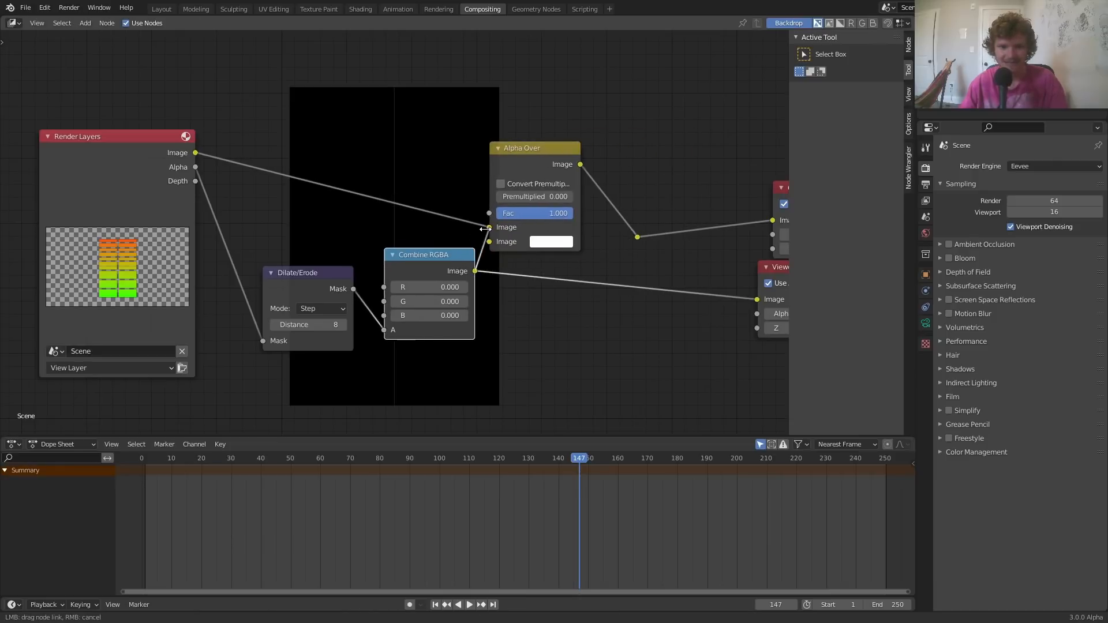
drag(486, 228, 486, 232)
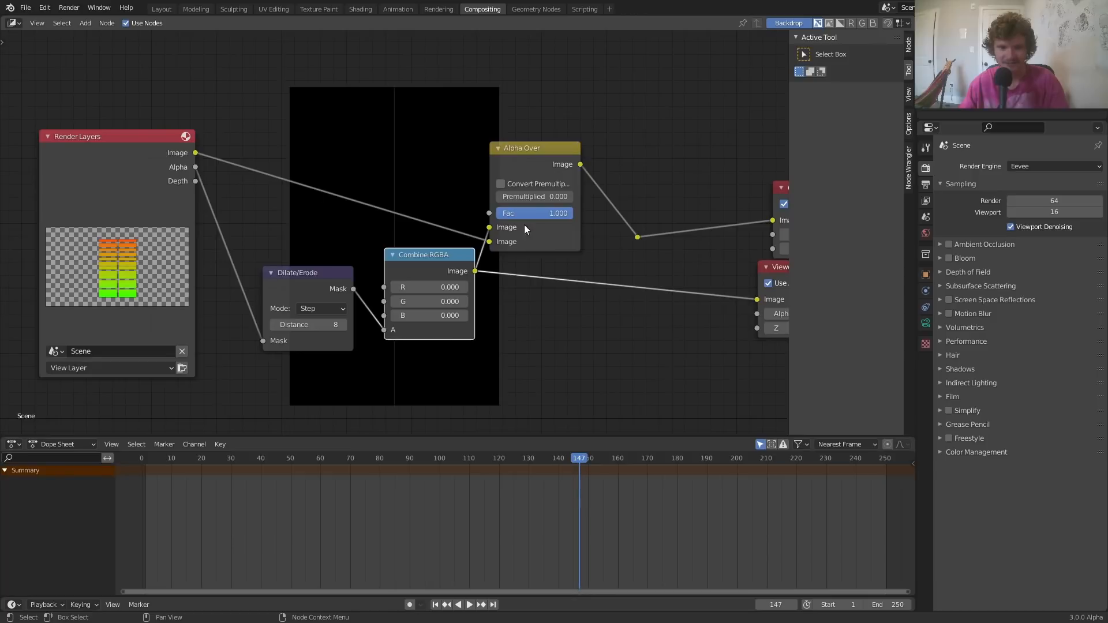
ctrl+shift+click(634, 240)
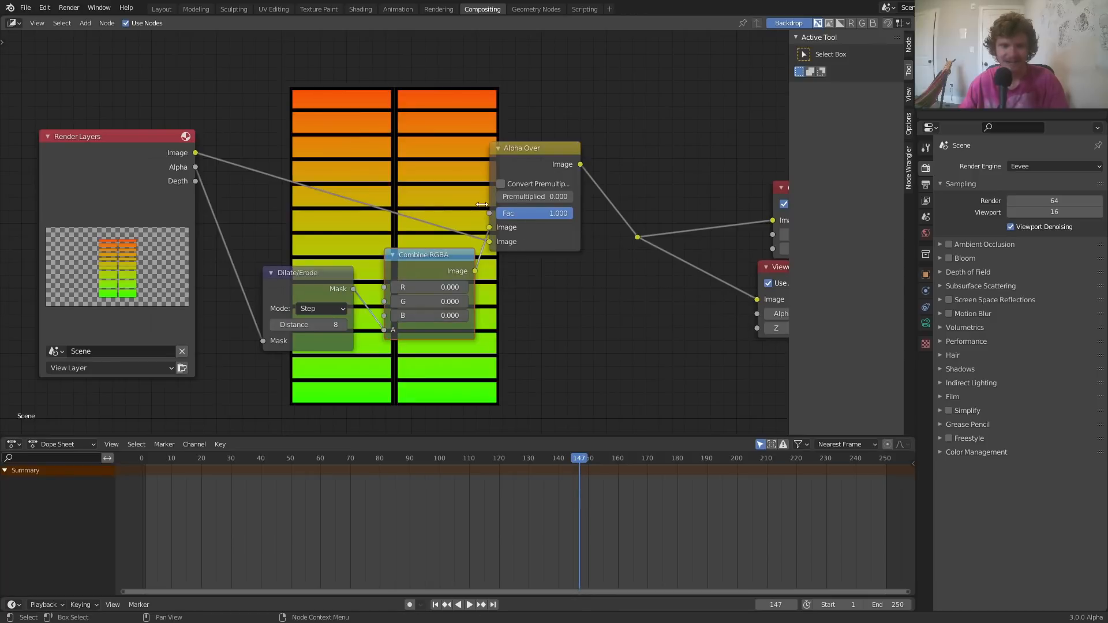
Reposition the Dilate/Erode and Combine RGBA nodes together below the link from Render Layers to Alpha Over
middle_drag(354, 327, 411, 294)
drag(355, 340, 455, 282)
key(g)
click(424, 314)
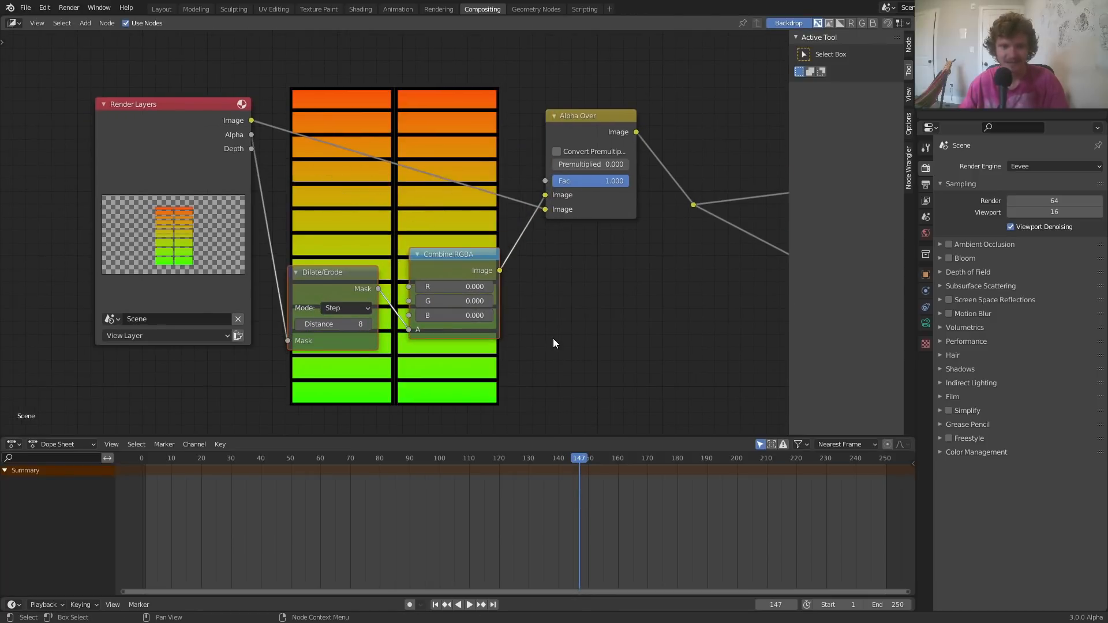
Try Dilate/Erode distances of 4, 15, 25 and 8 to compare the thickness of the black outline
click(332, 323)
text(4)
key(Return)
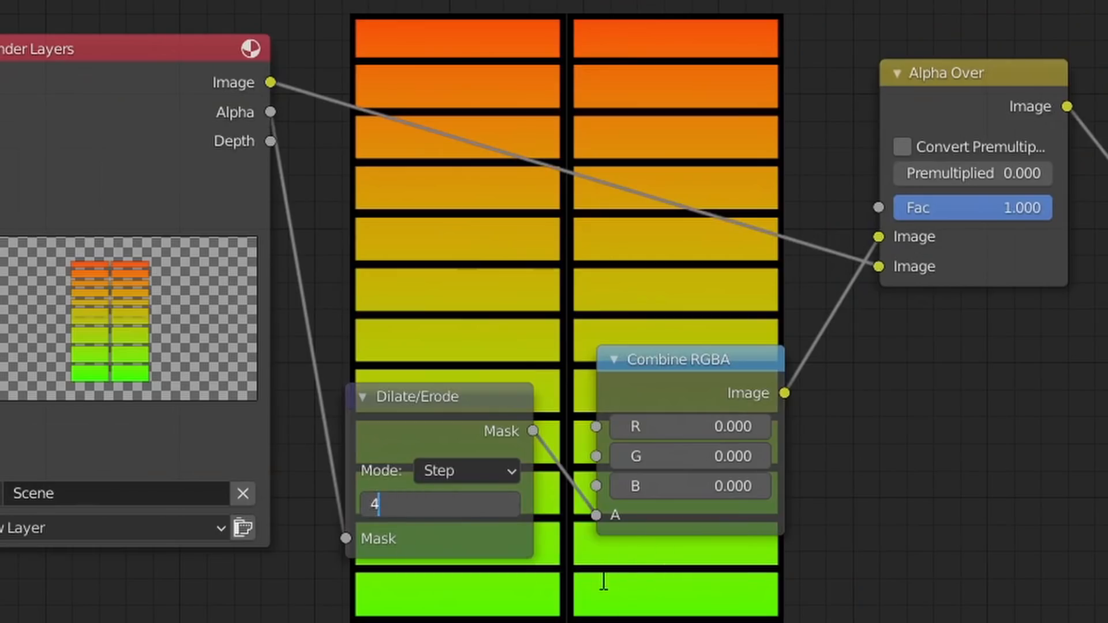
click(438, 499)
text(15)
key(Return)
click(439, 504)
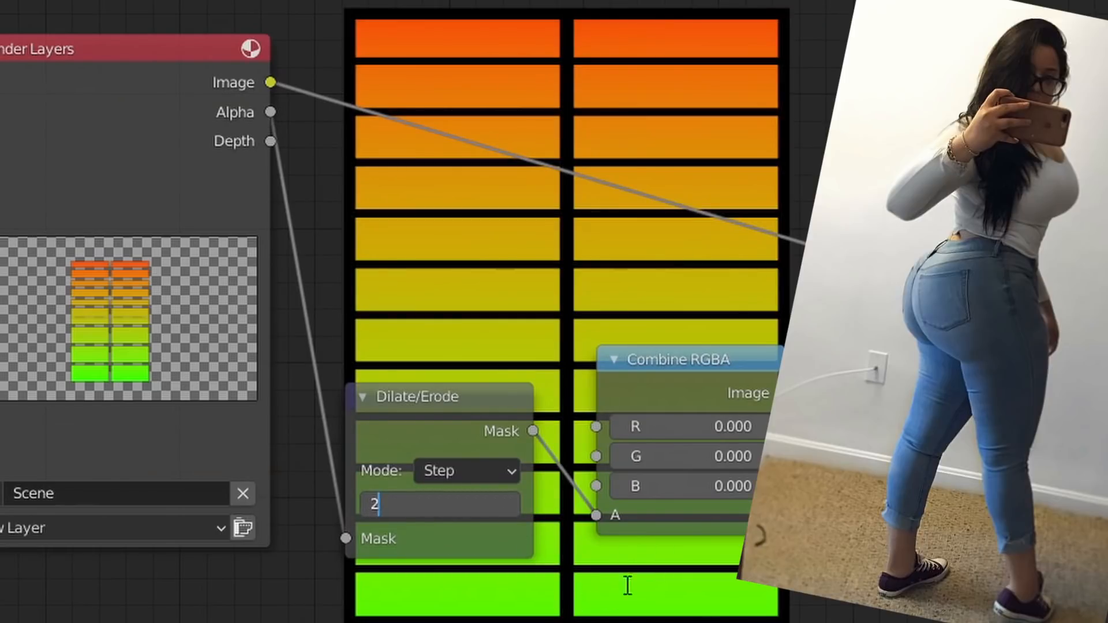
text(25)
key(Return)
click(462, 500)
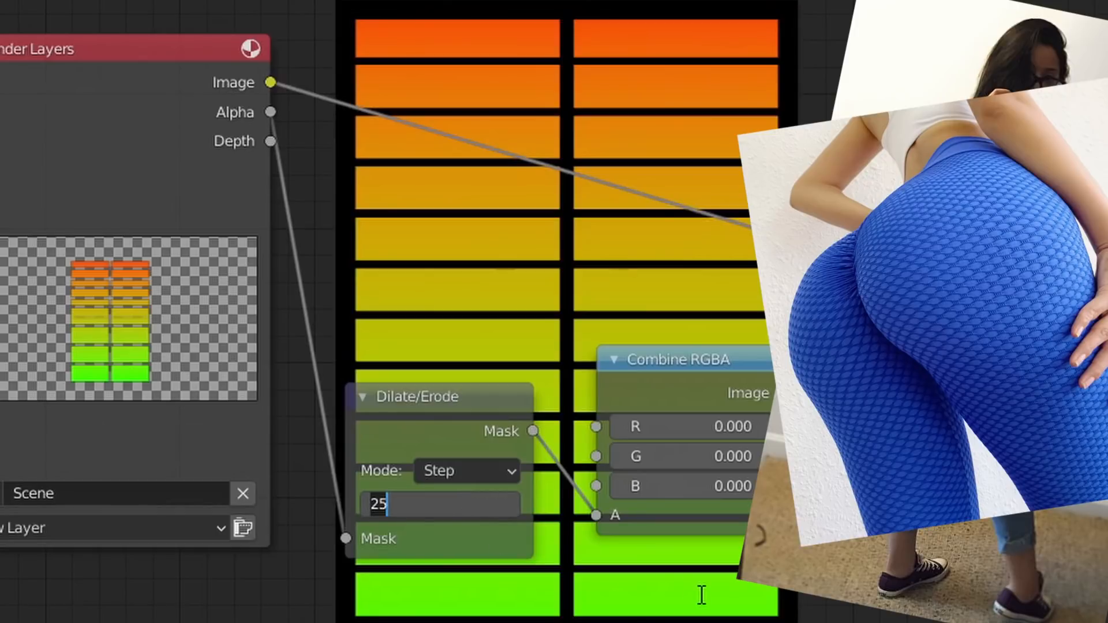
text(8)
key(Return)
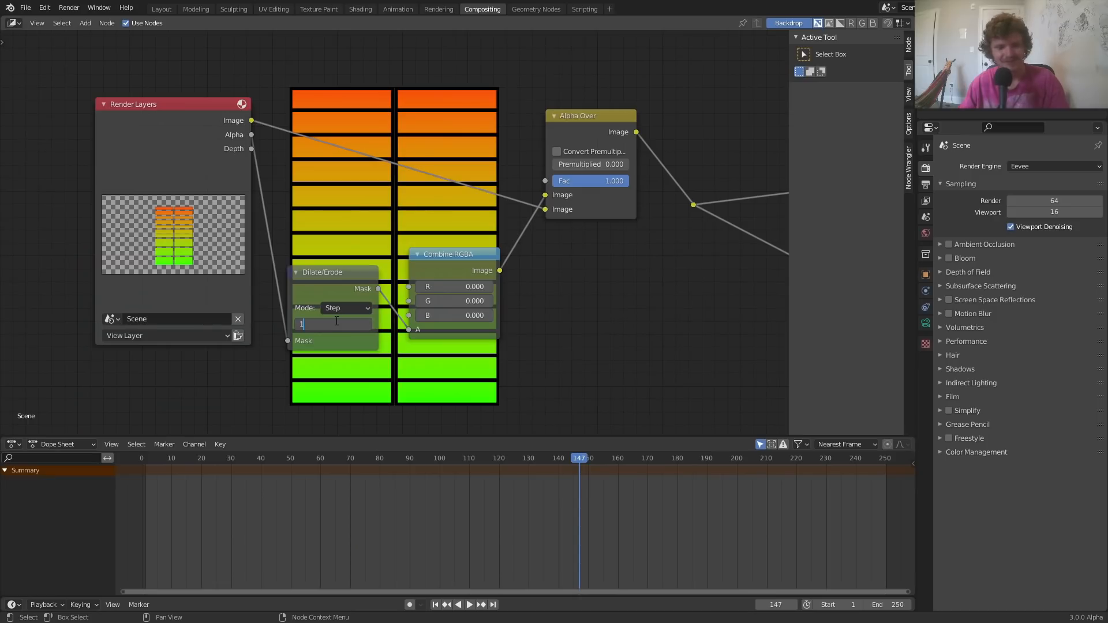
Set the Dilate/Erode distance to 10, then test-render frame 214 and close the render window
text(0)
key(Return)
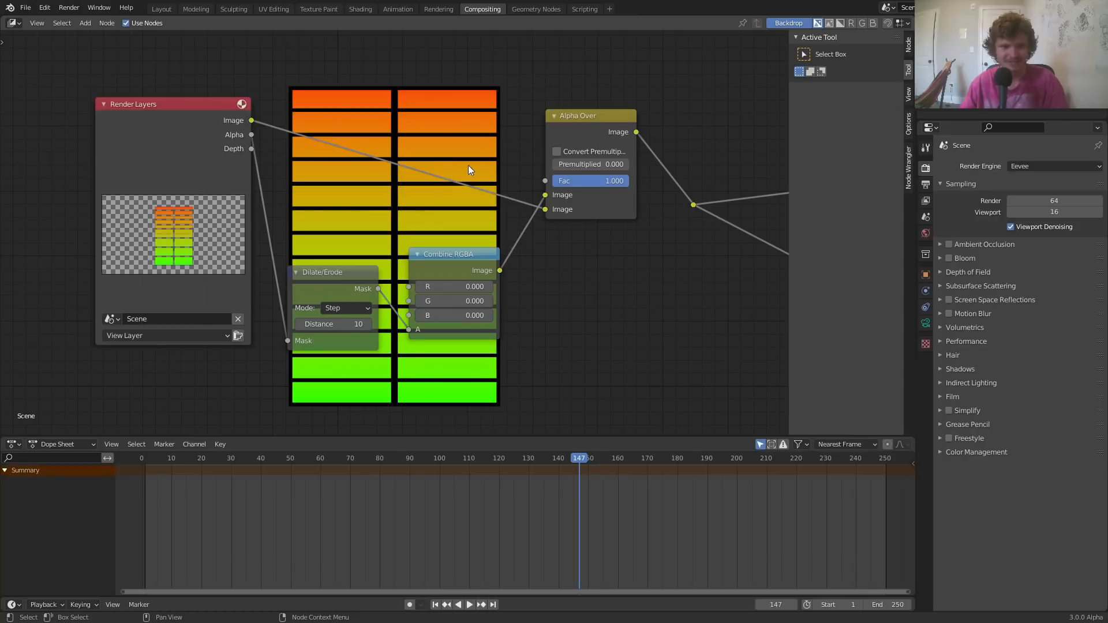
click(777, 457)
key(F12)
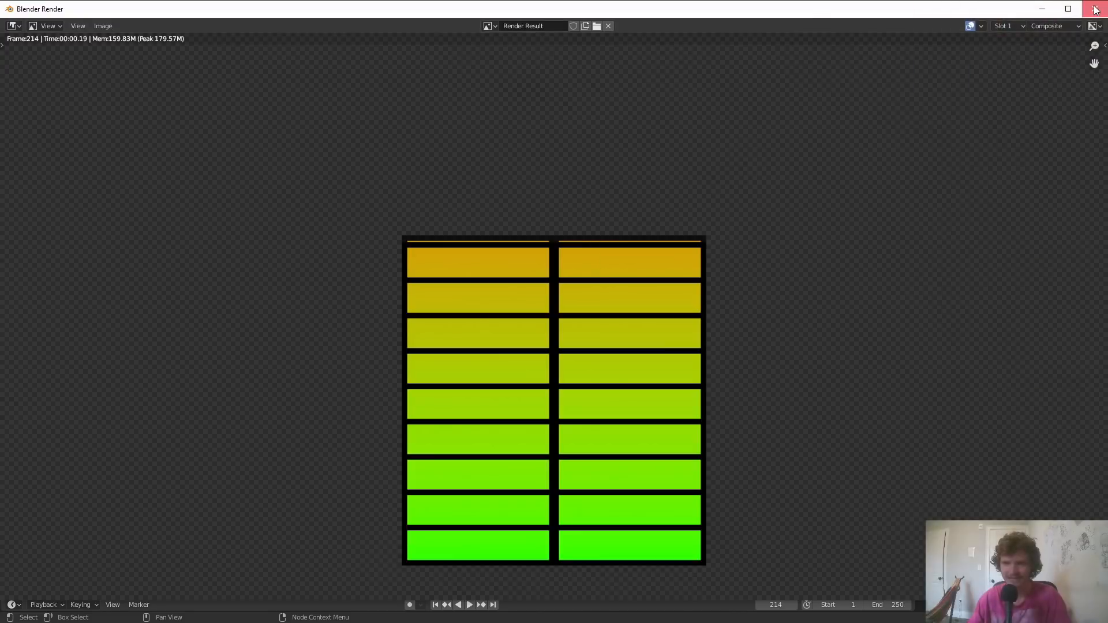
click(1094, 9)
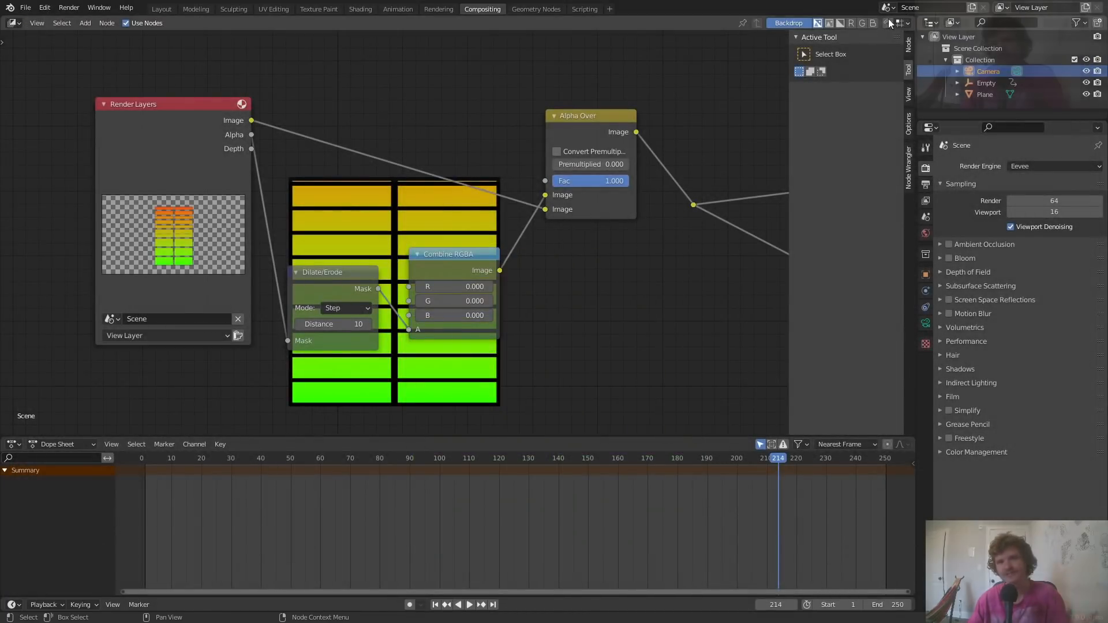